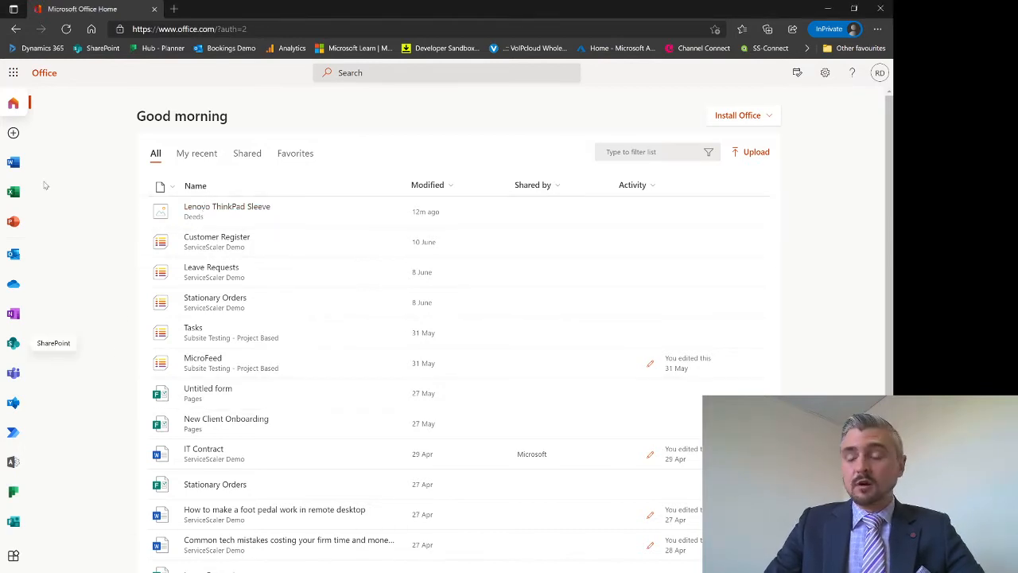
Go to SharePoint and open the ServiceScaler Demo team site from Frequent sites
left_click(13, 344)
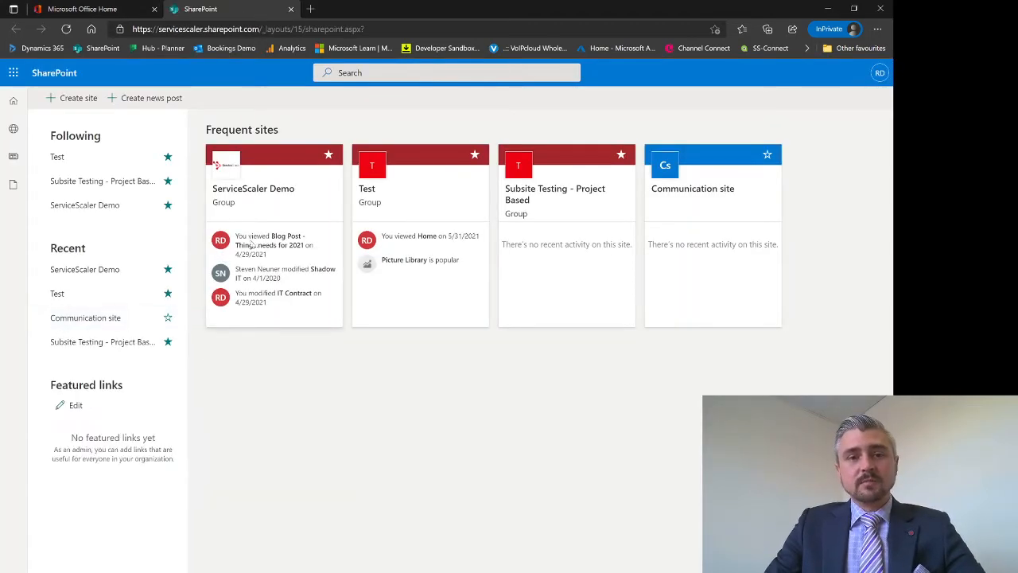
left_click(260, 192)
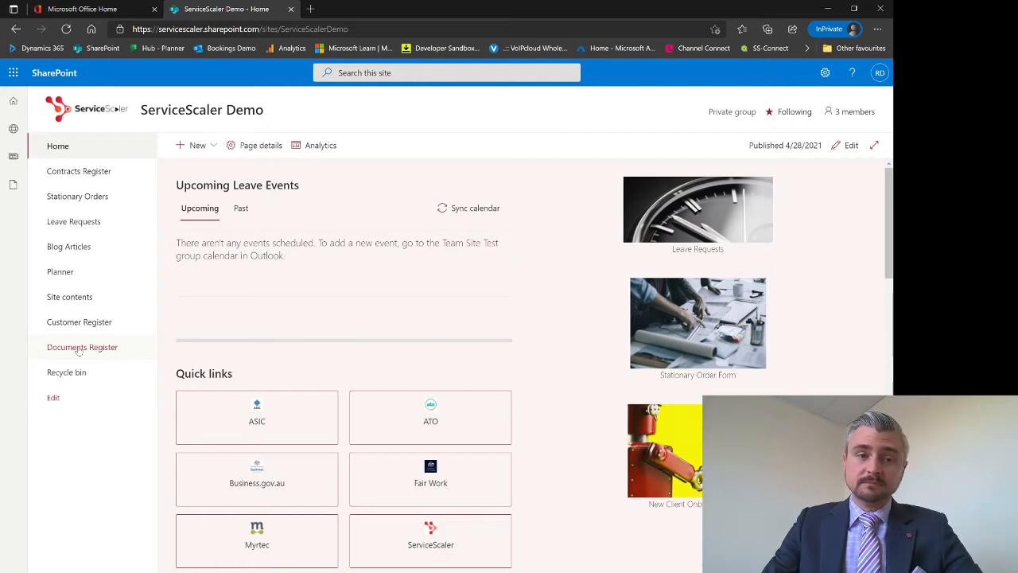
Open the Documents Register library and start uploading files from the computer
left_click(80, 349)
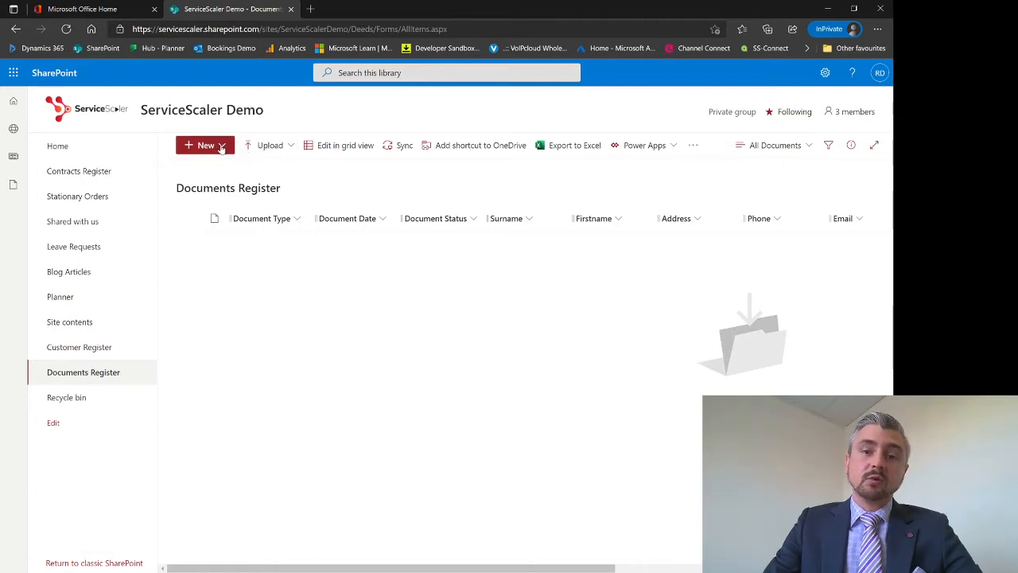
left_click(268, 148)
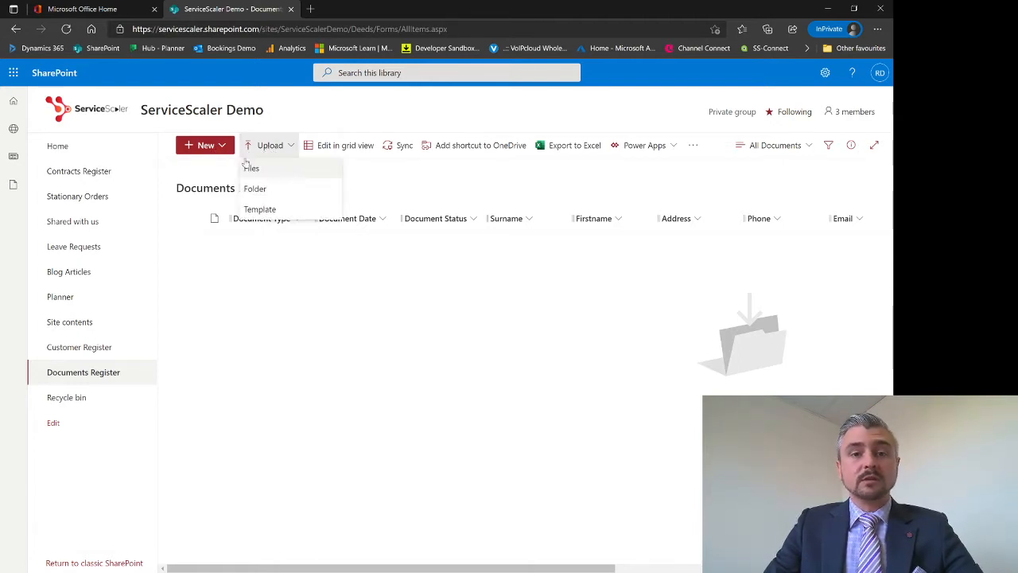
left_click(253, 167)
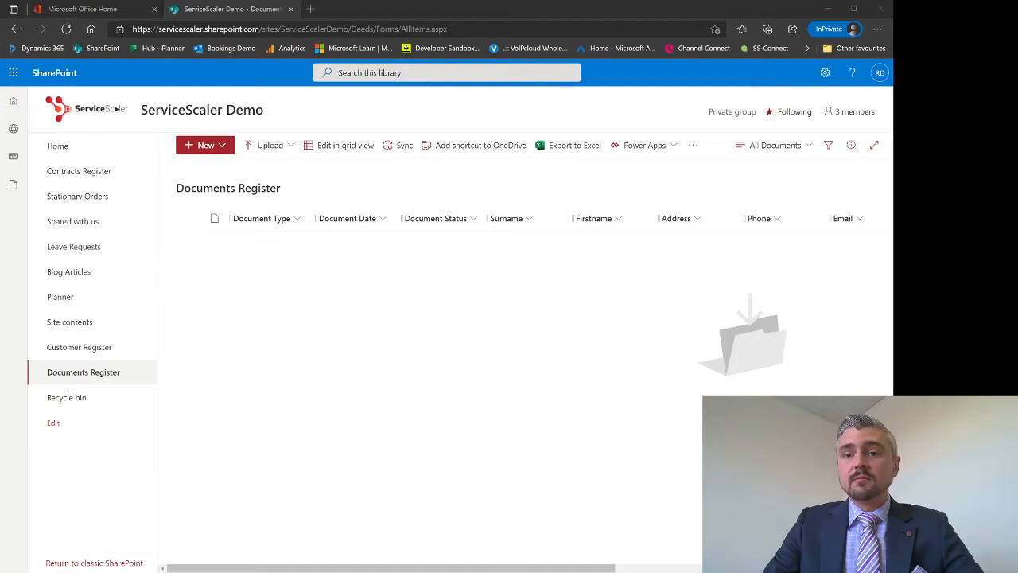
Upload the case PDF and tag it Document Type 'Will', dated 28 June 2021
left_click(661, 172)
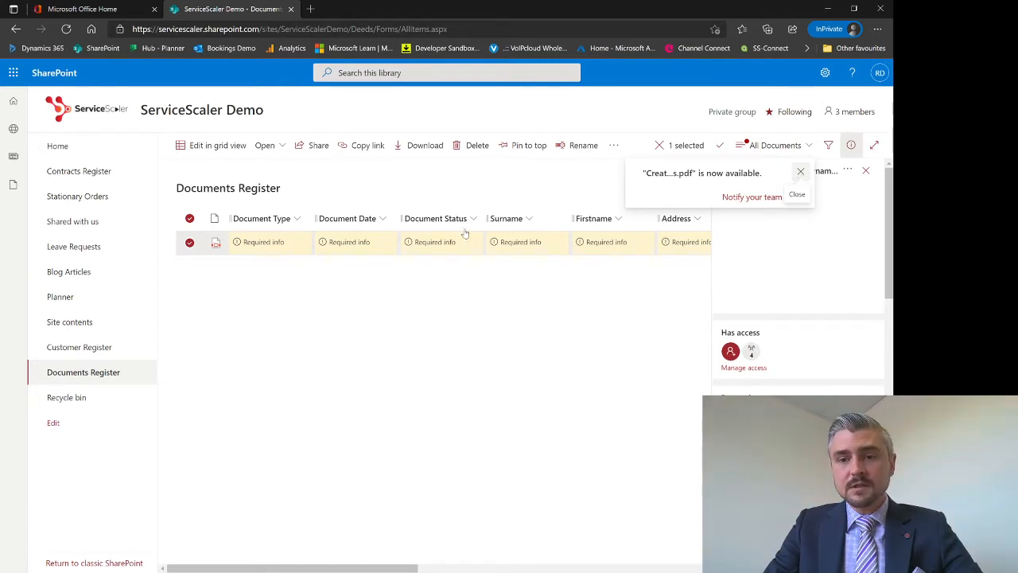
left_click(800, 172)
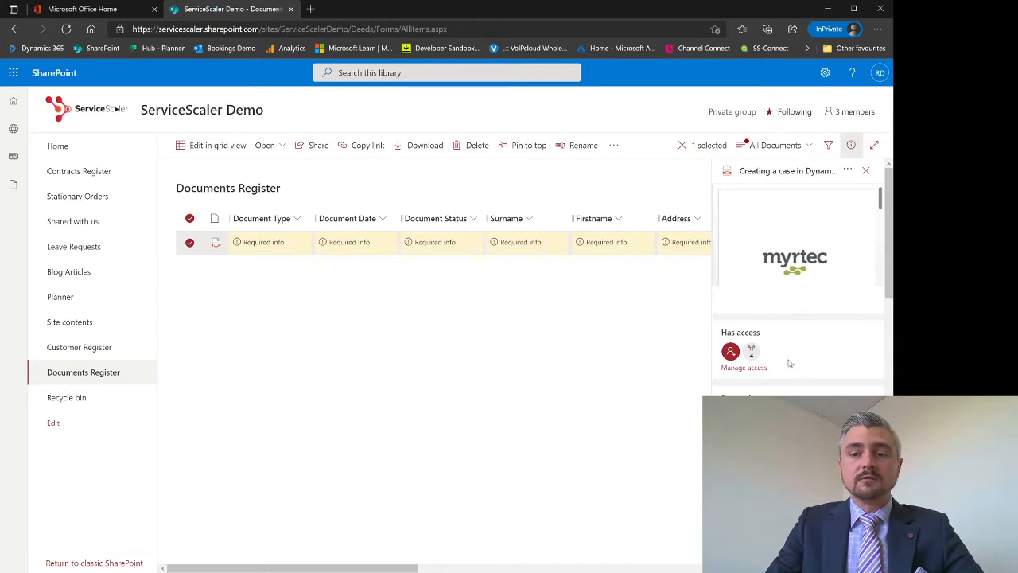
scroll(793, 359, "down", 3)
scroll(790, 342, "down", 1)
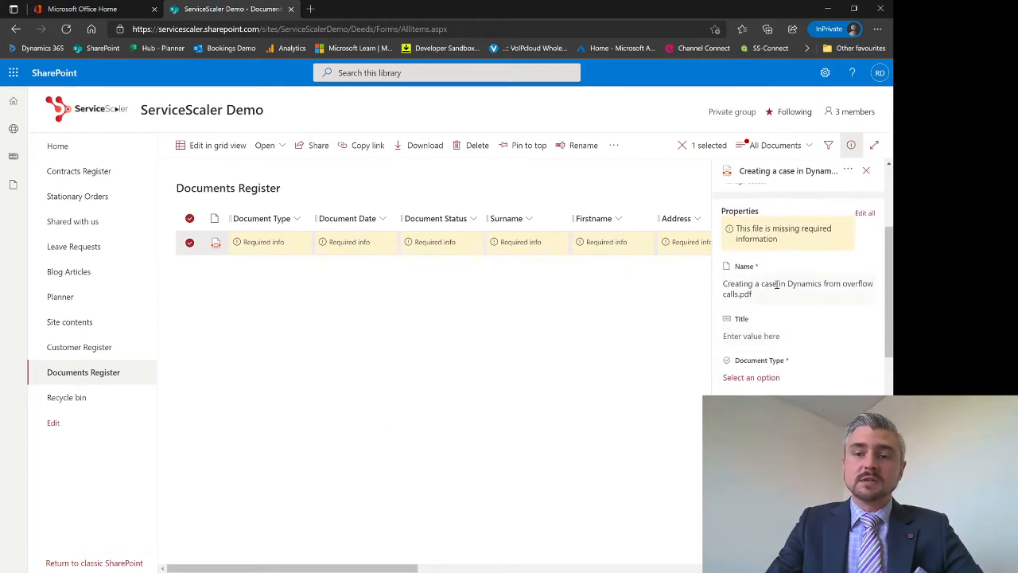
left_click(784, 377)
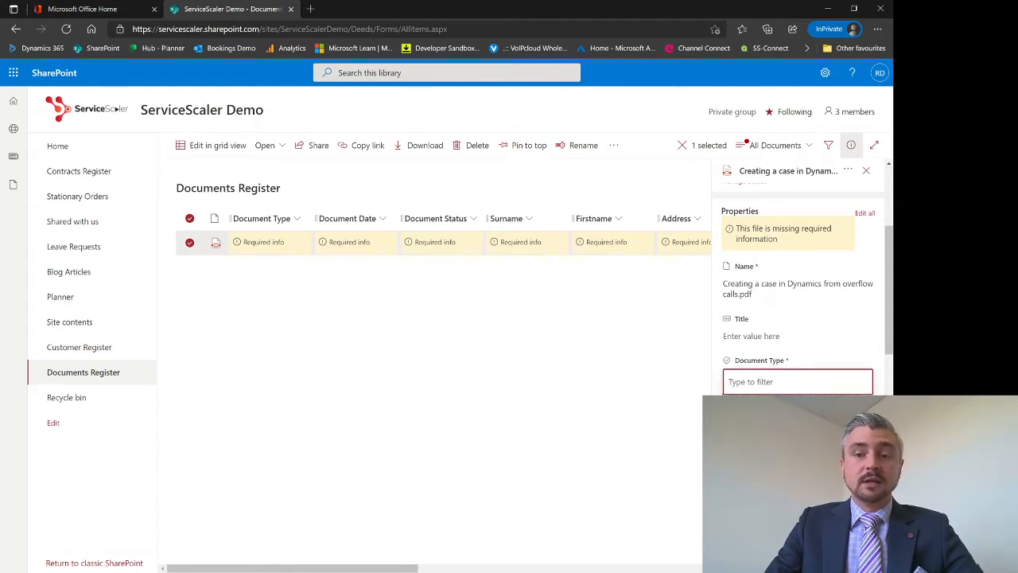
type("Will")
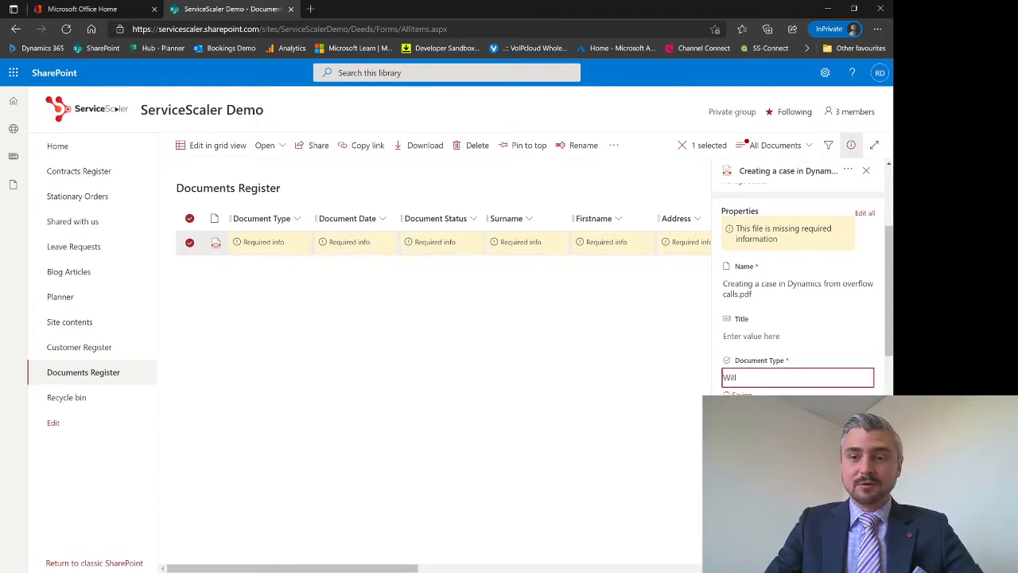
key("Return")
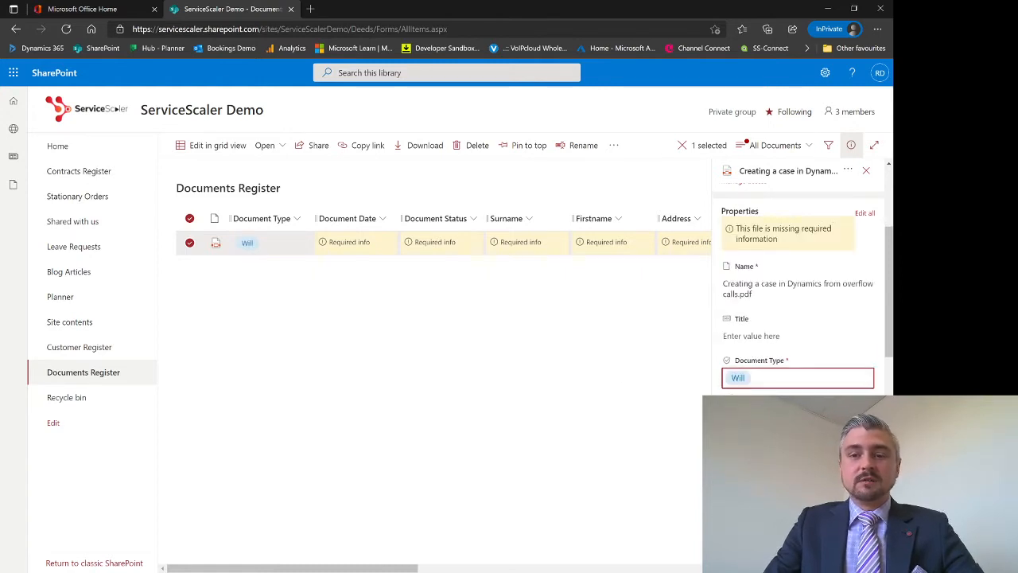
left_click(801, 423)
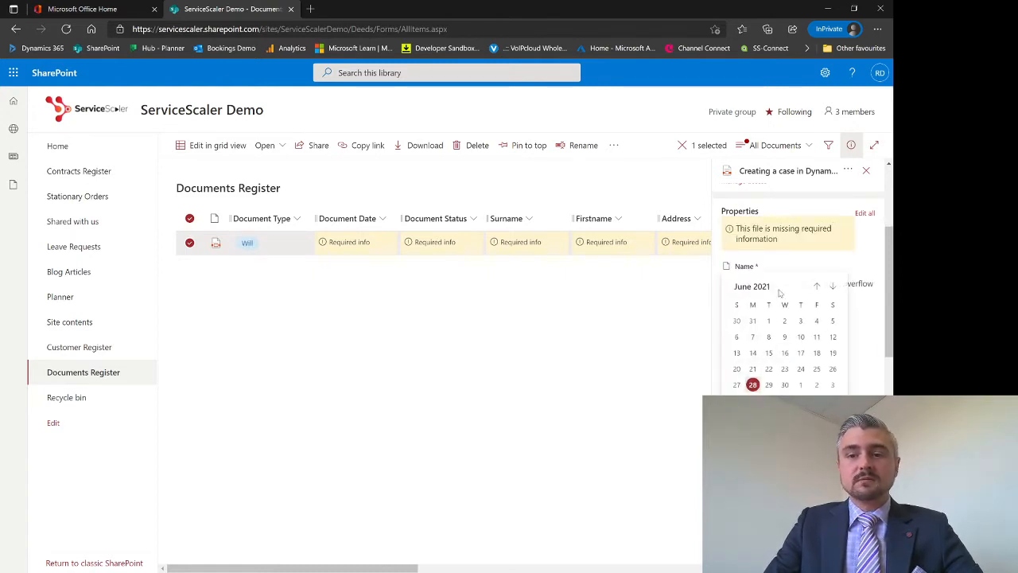
left_click(752, 385)
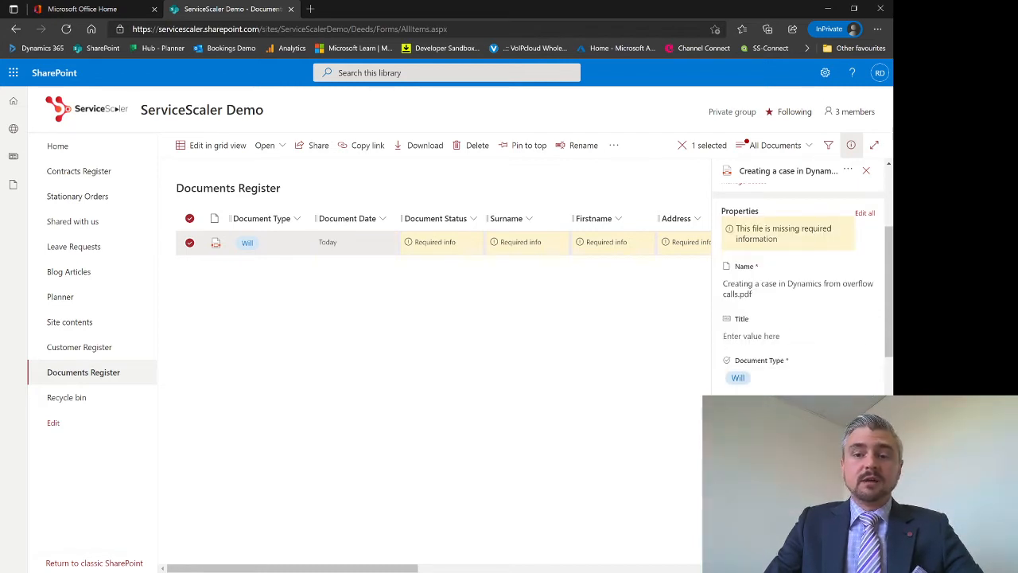
Set the PDF's Document Status to Published and scroll down to the name fields
left_click(783, 465)
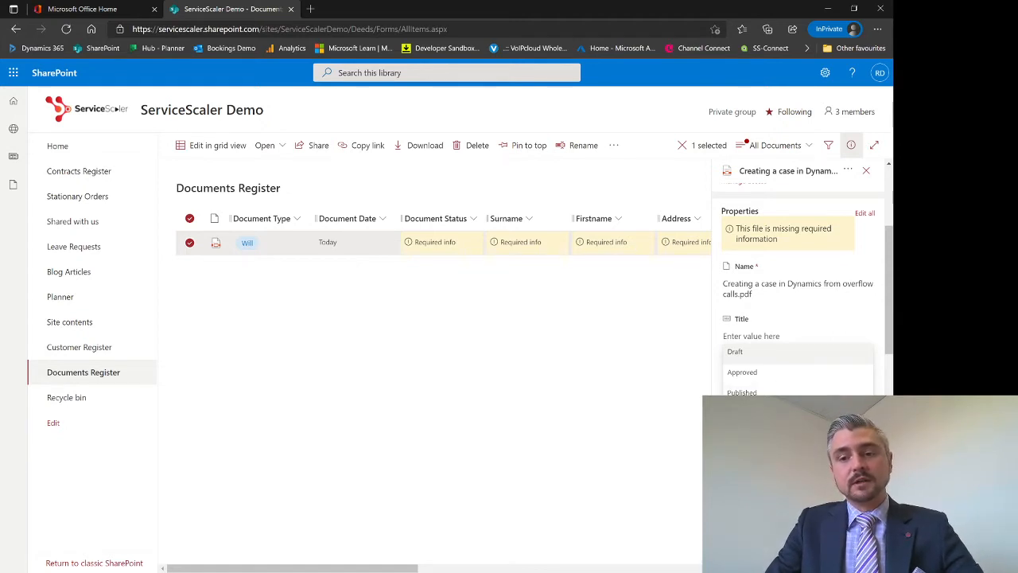
left_click(763, 390)
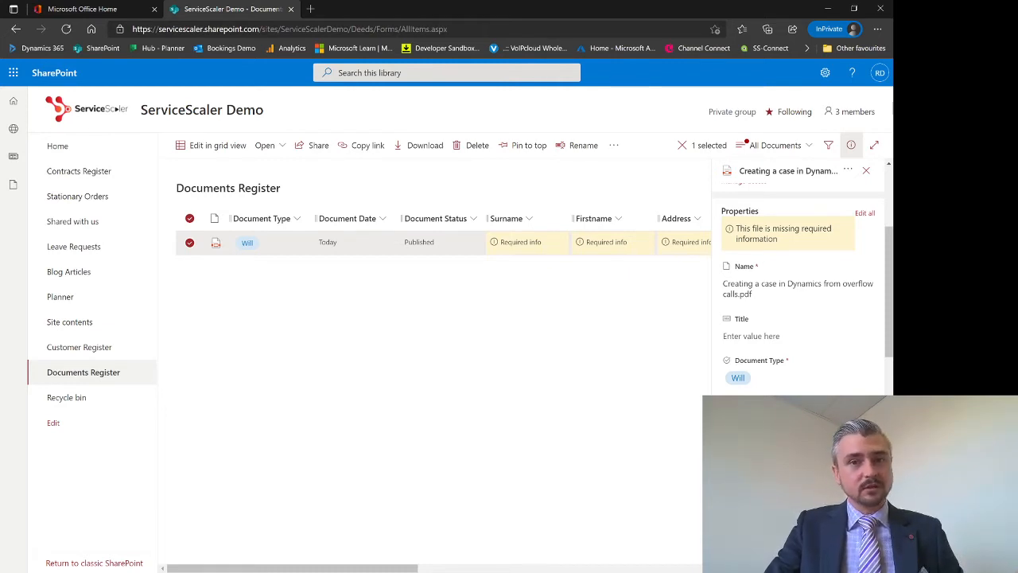
scroll(798, 286, "down", 1)
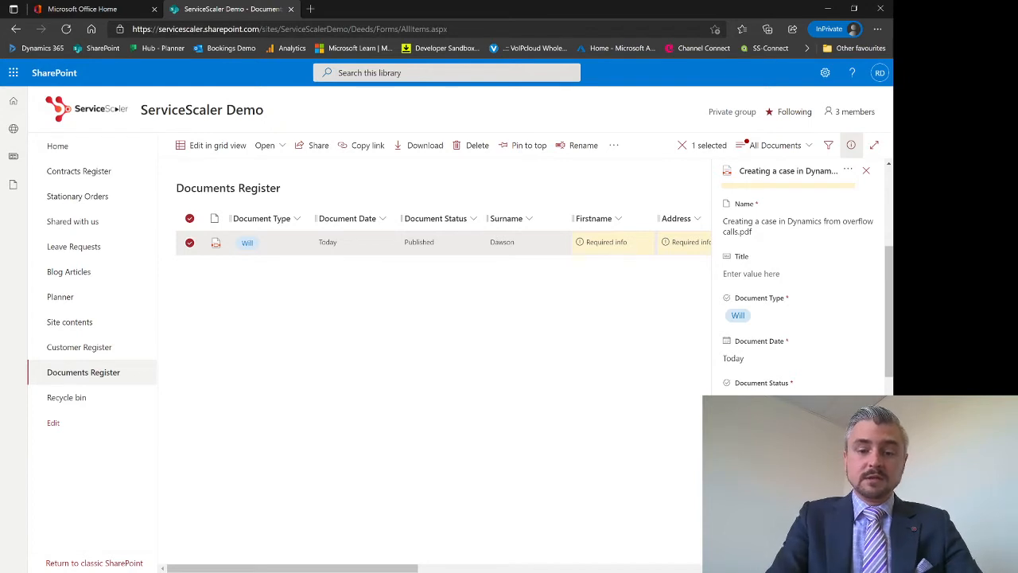
scroll(756, 364, "down", 2)
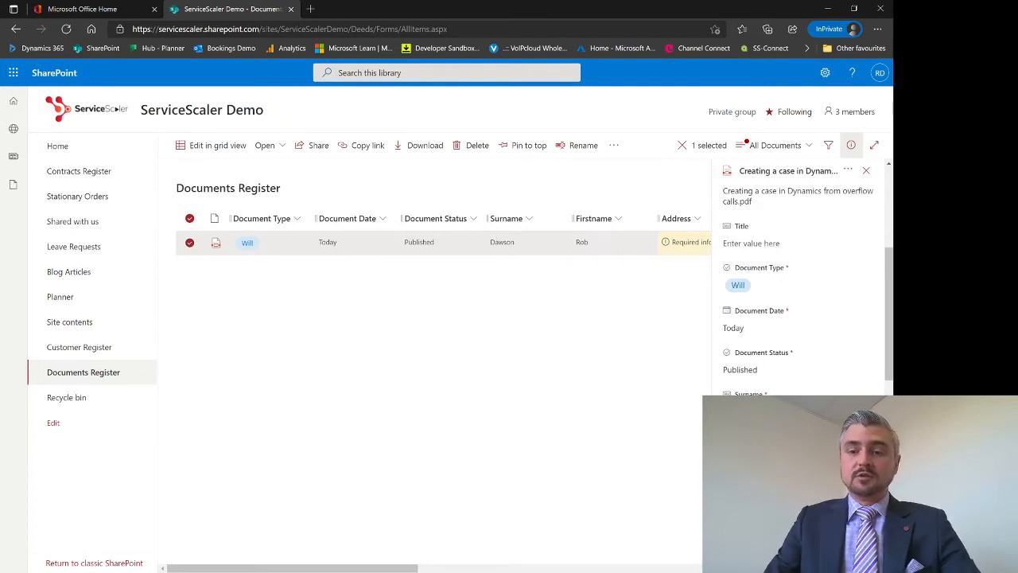
left_click(759, 401)
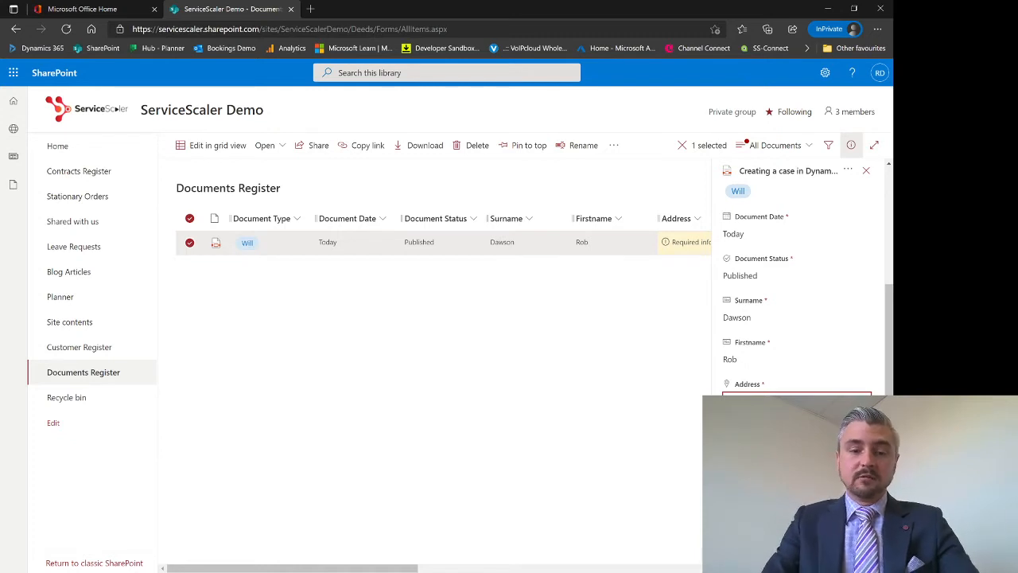
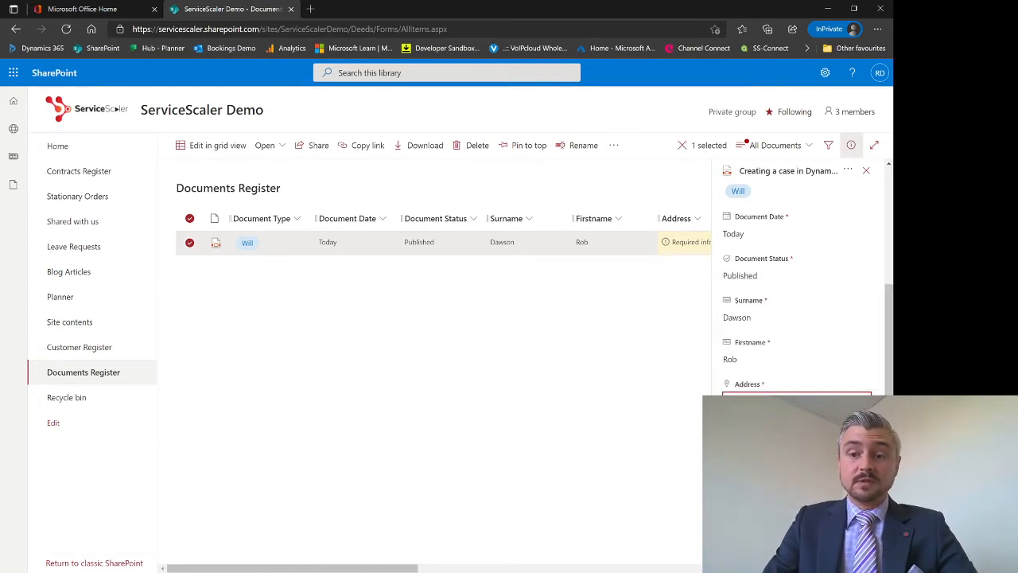
key("Return")
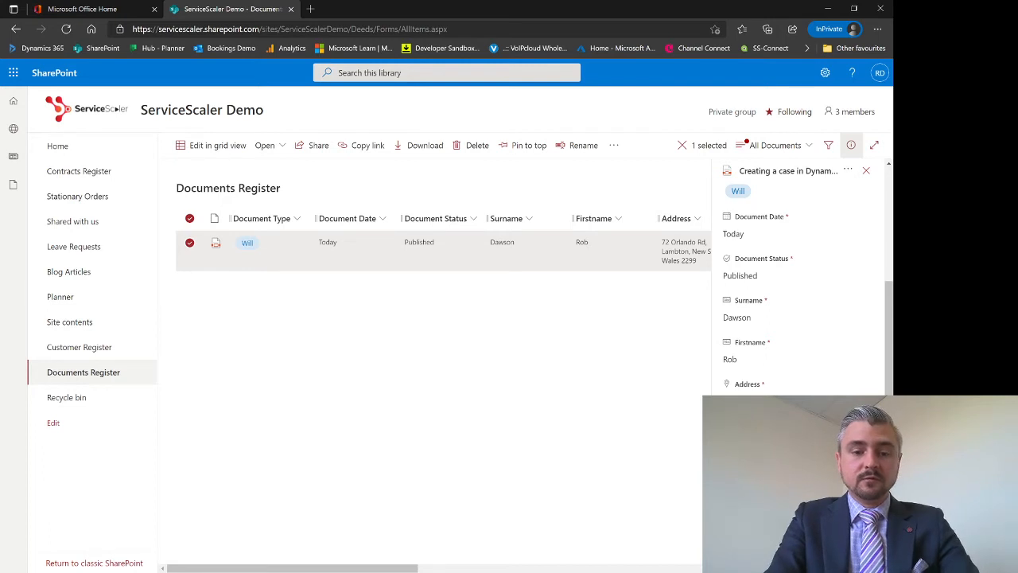
scroll(798, 318, "down", 1)
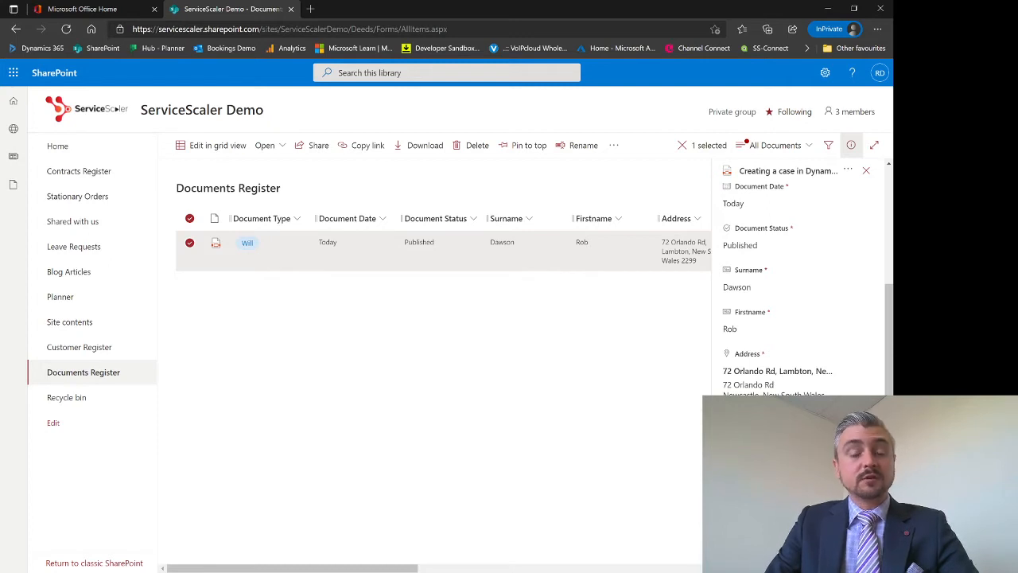
Enter and save the contact's email address in the Email field
scroll(798, 318, "down", 2)
left_click(796, 365)
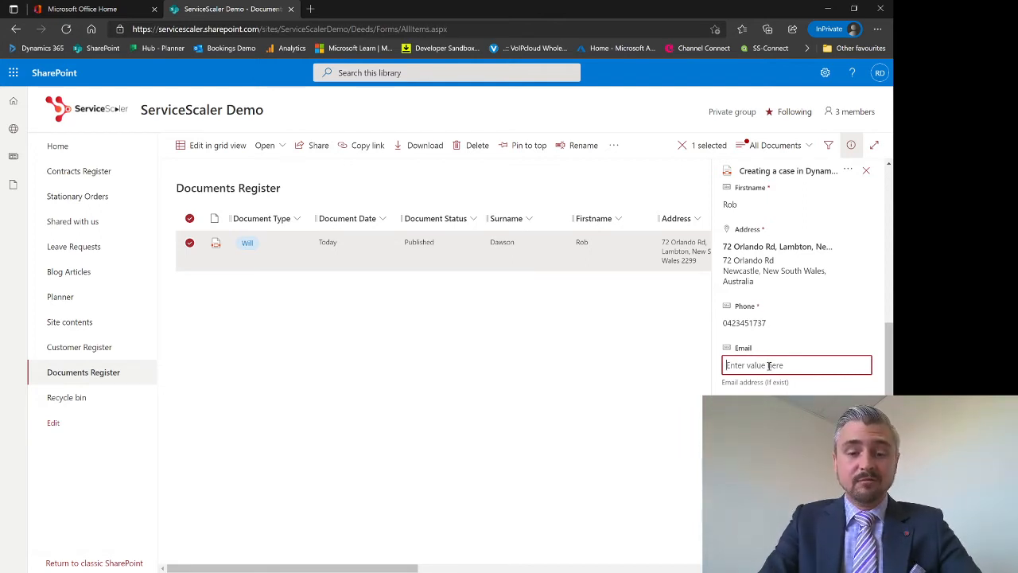
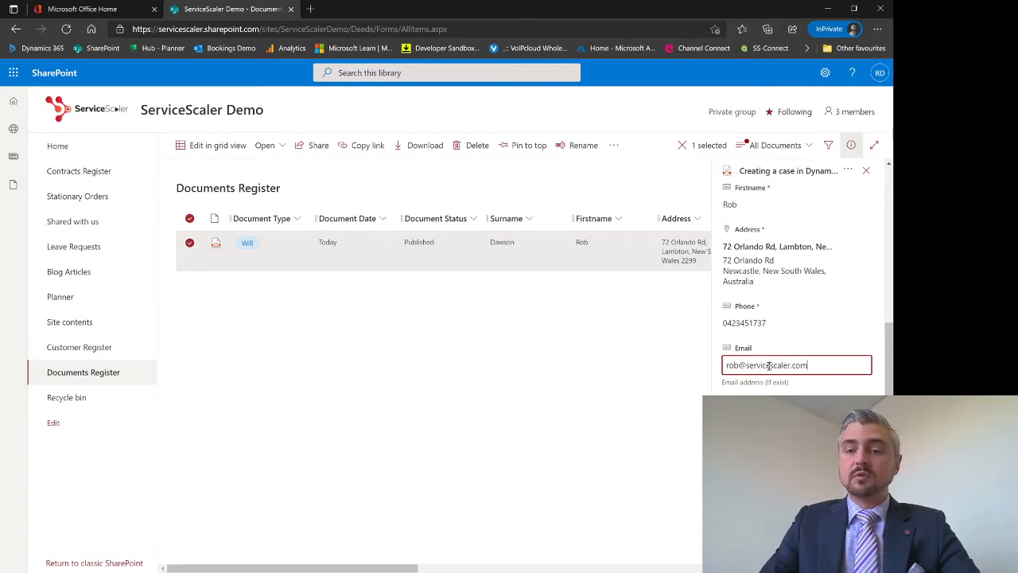
key("Return")
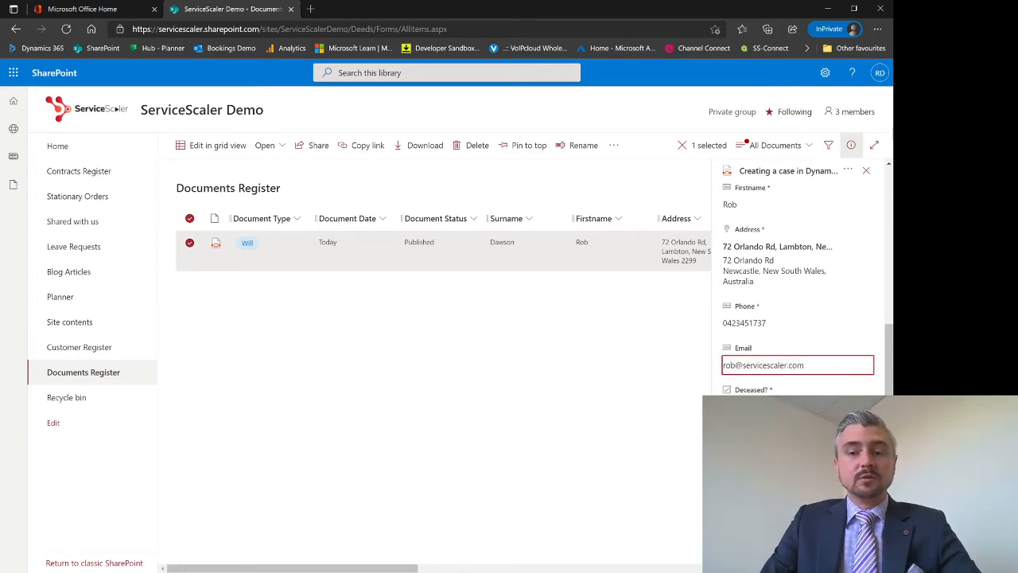
left_click(797, 407)
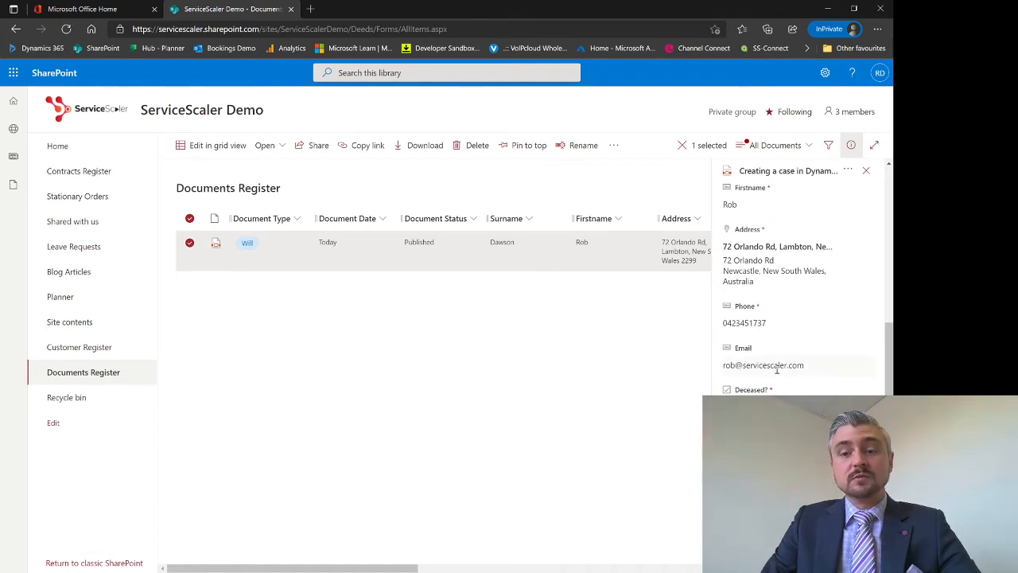
Save a note that the Will needs signing, review and publishing, then close the details pane
scroll(777, 369, "down", 2)
left_click(751, 327)
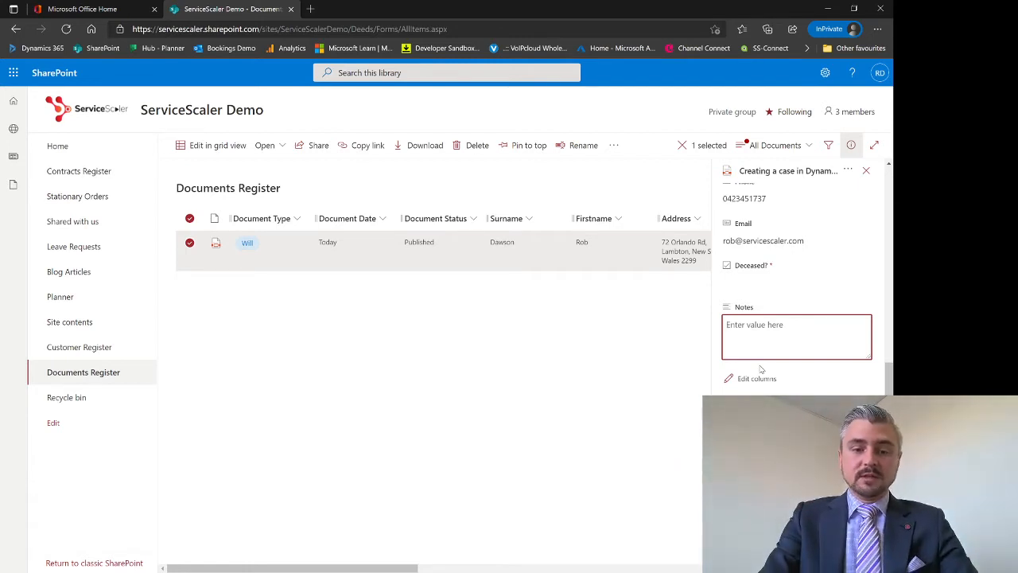
type("R")
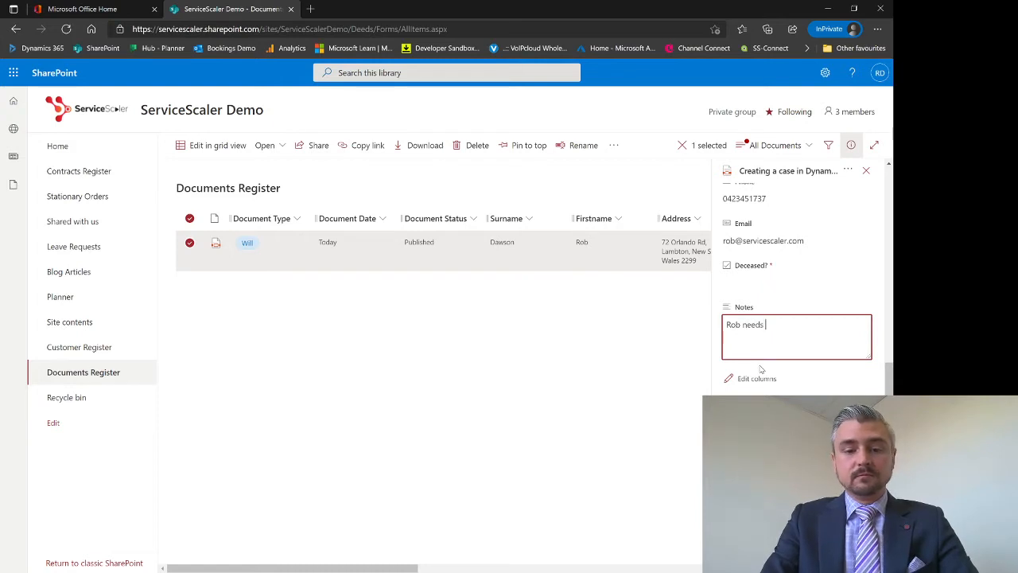
type("ob needs to ")
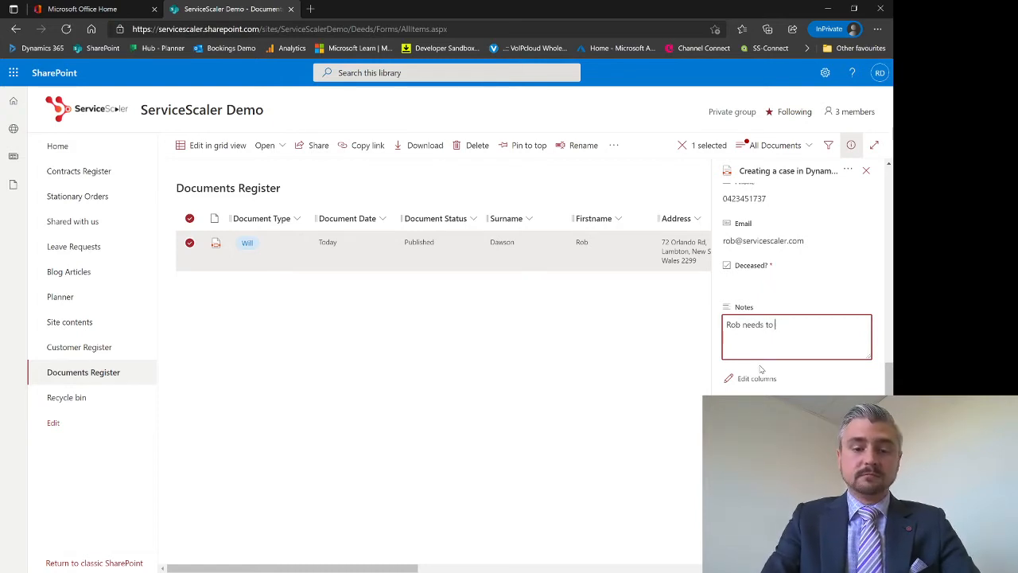
type("sign this,")
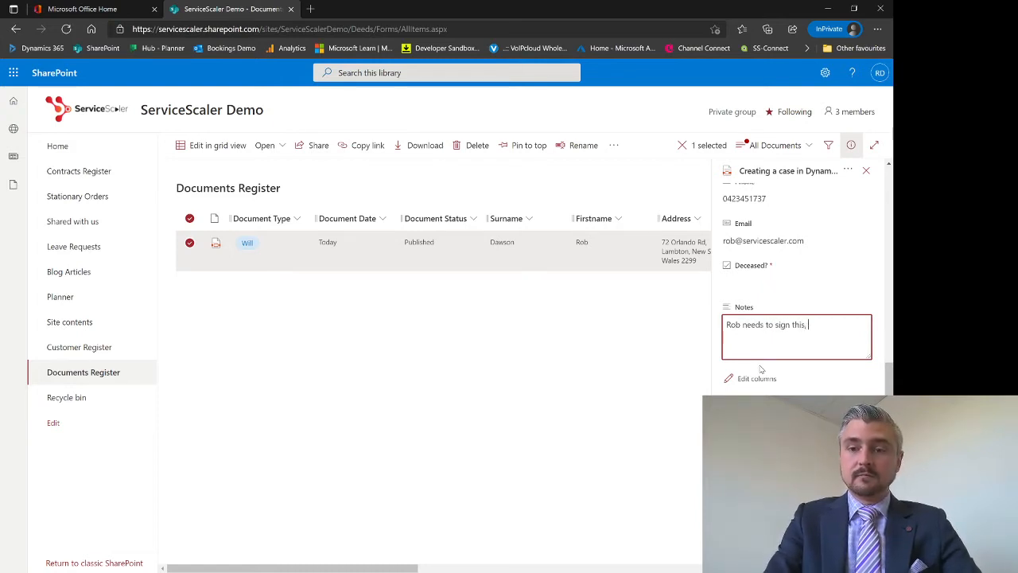
type(" please rev")
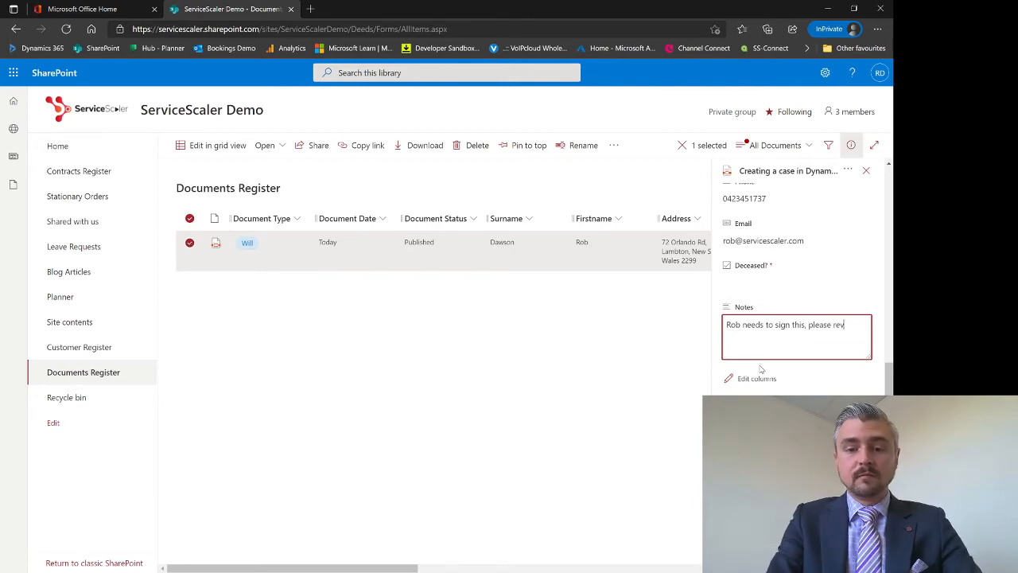
type("iew and publish")
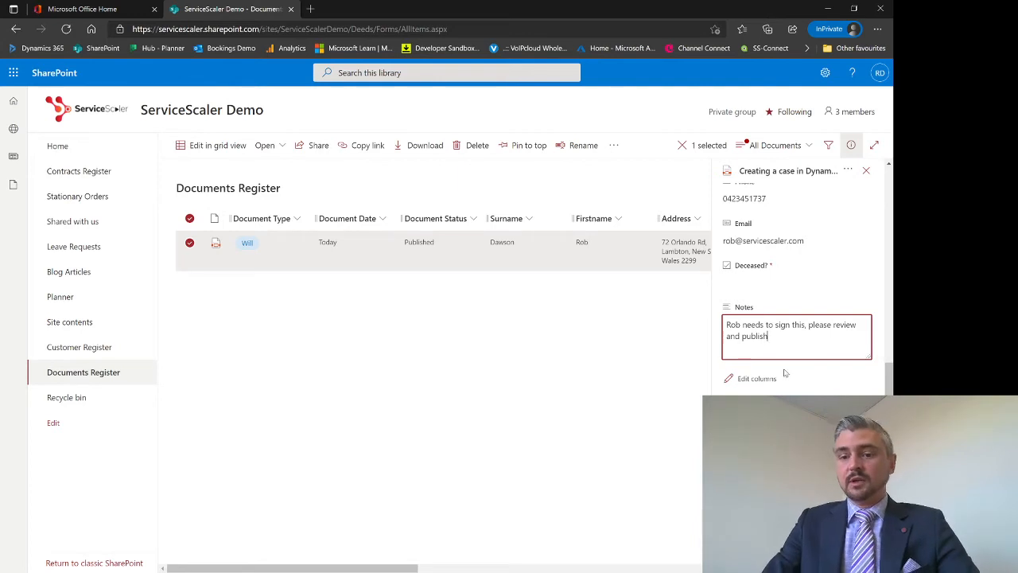
key("Tab")
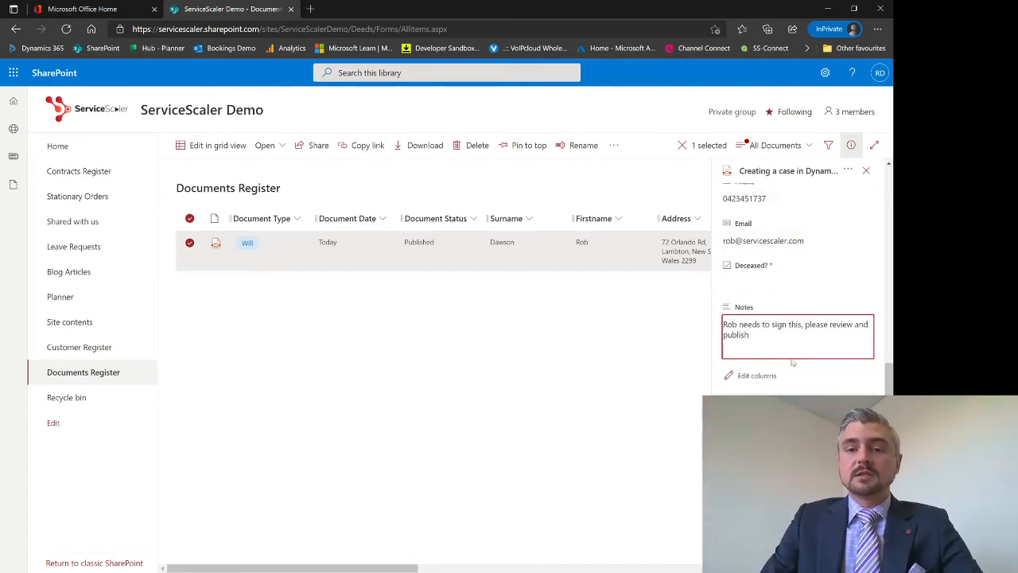
scroll(800, 340, "down", 5)
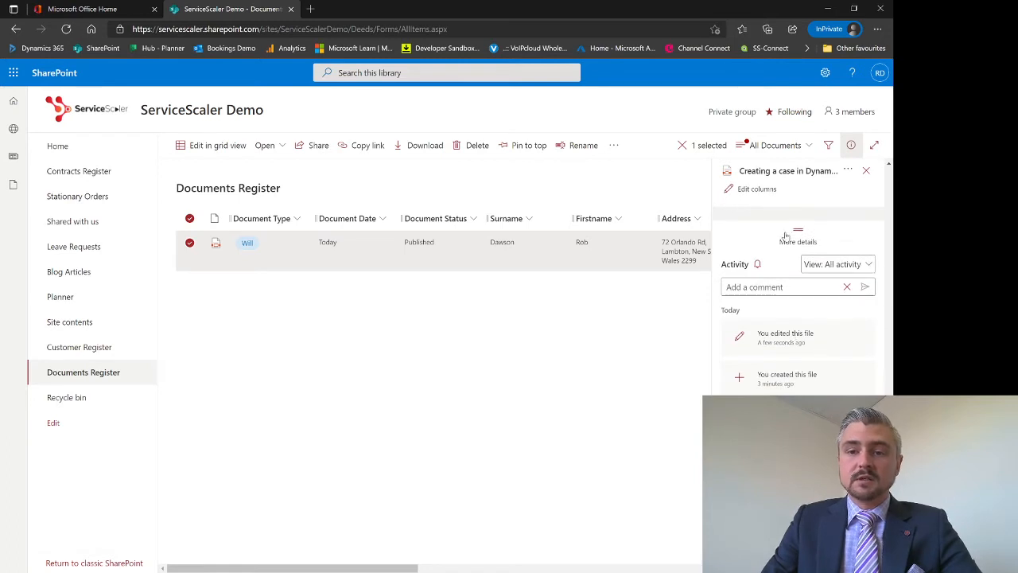
scroll(773, 276, "down", 1)
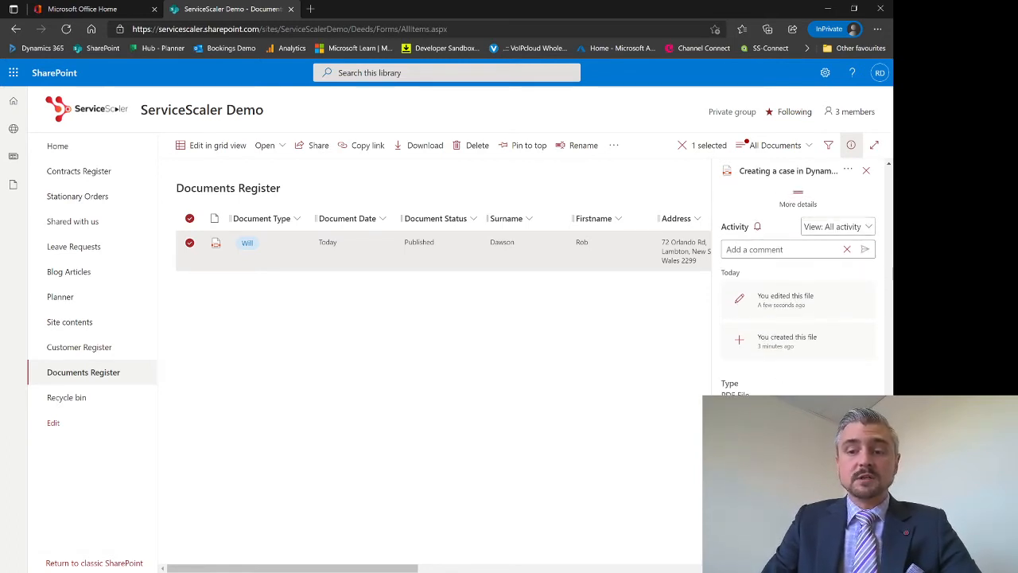
left_click(866, 171)
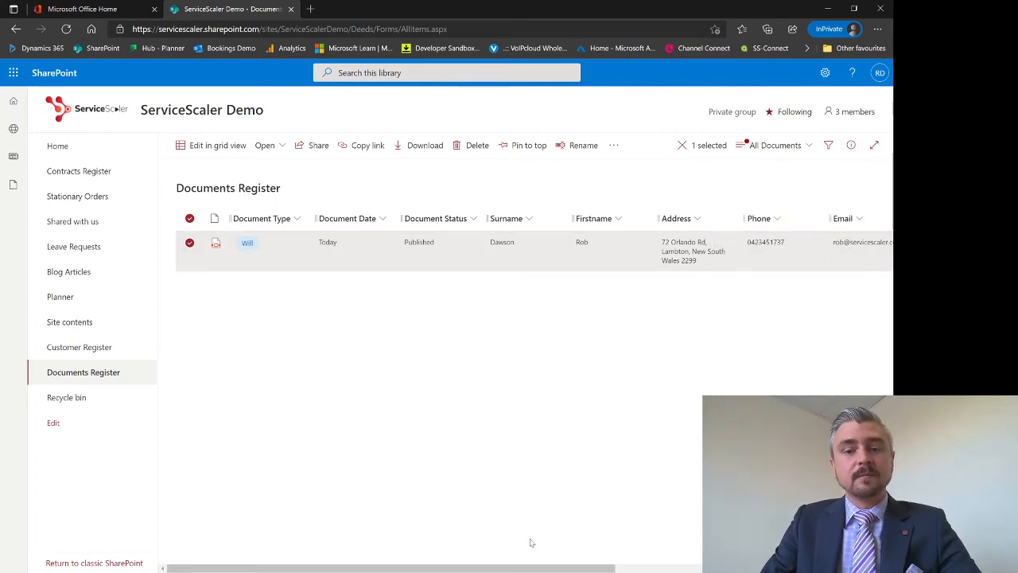
Check the Notes column, select the Will PDF and show its further actions
left_click_drag(523, 569, 775, 570)
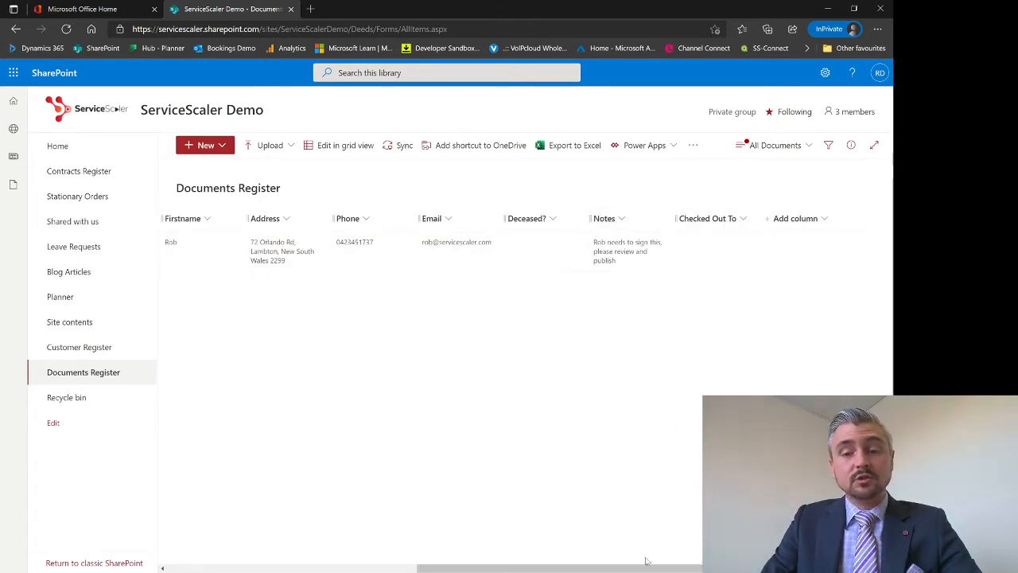
left_click_drag(645, 561, 400, 541)
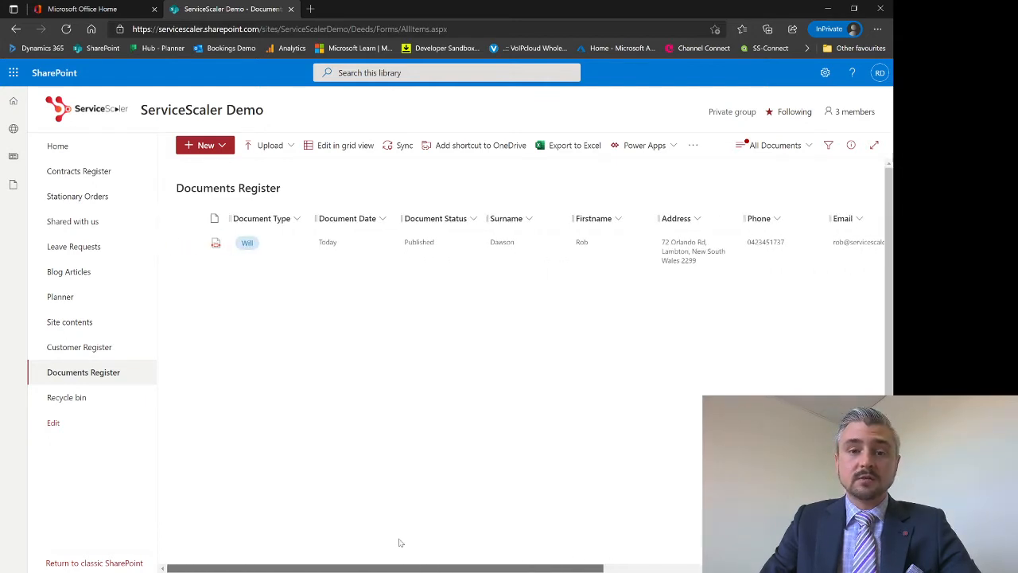
left_click(692, 146)
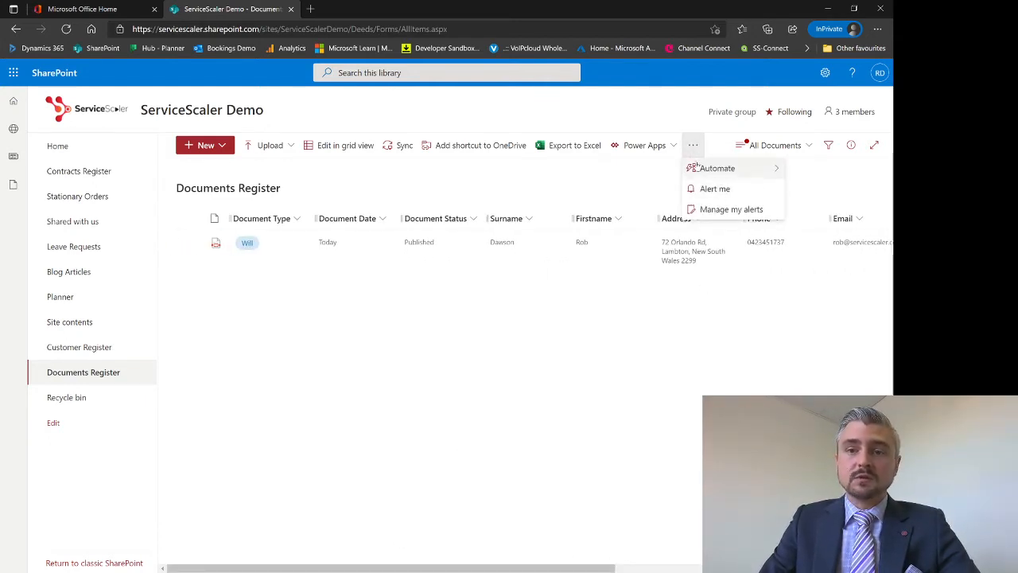
left_click(590, 329)
left_click(395, 262)
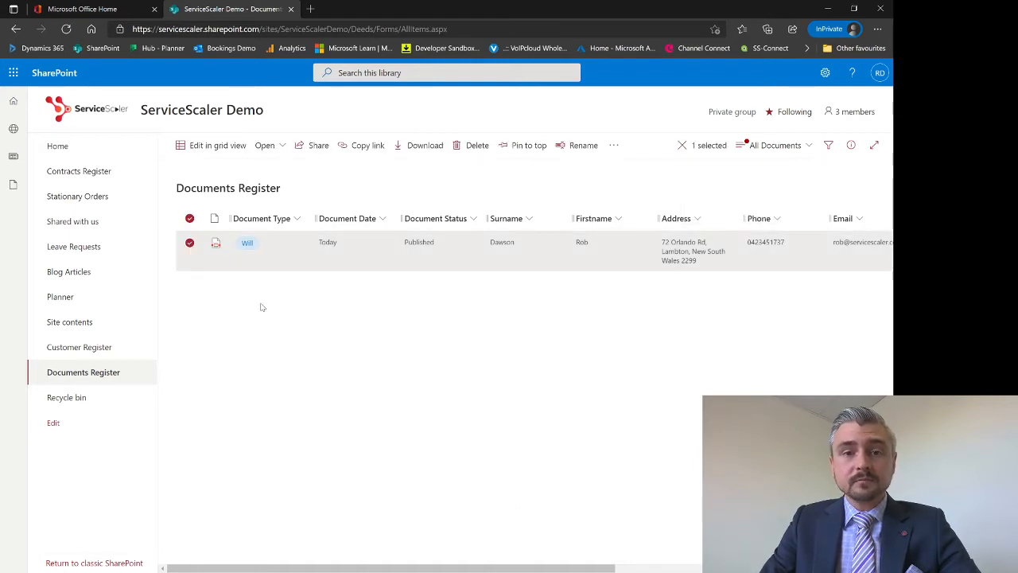
left_click(616, 146)
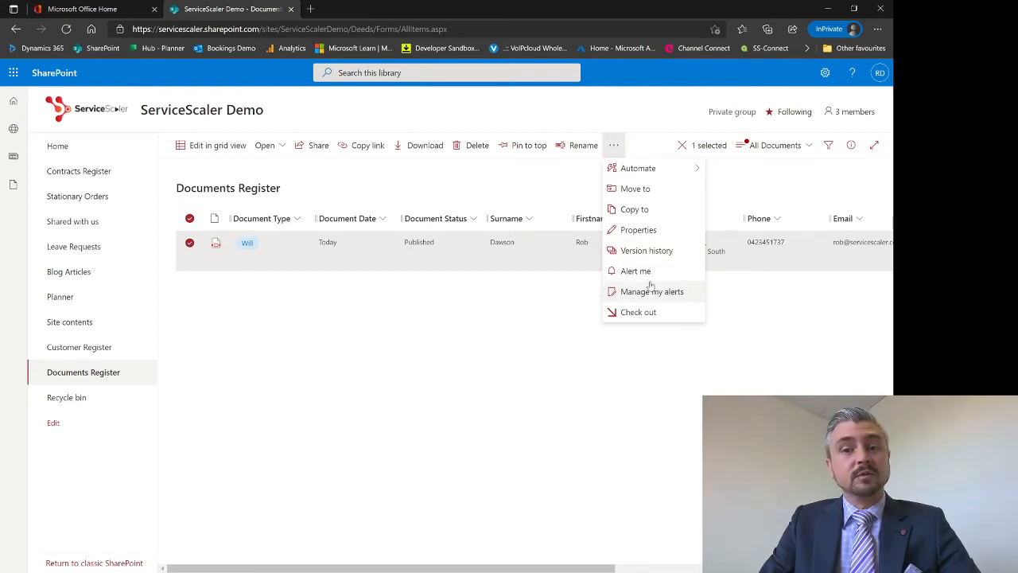
left_click(496, 352)
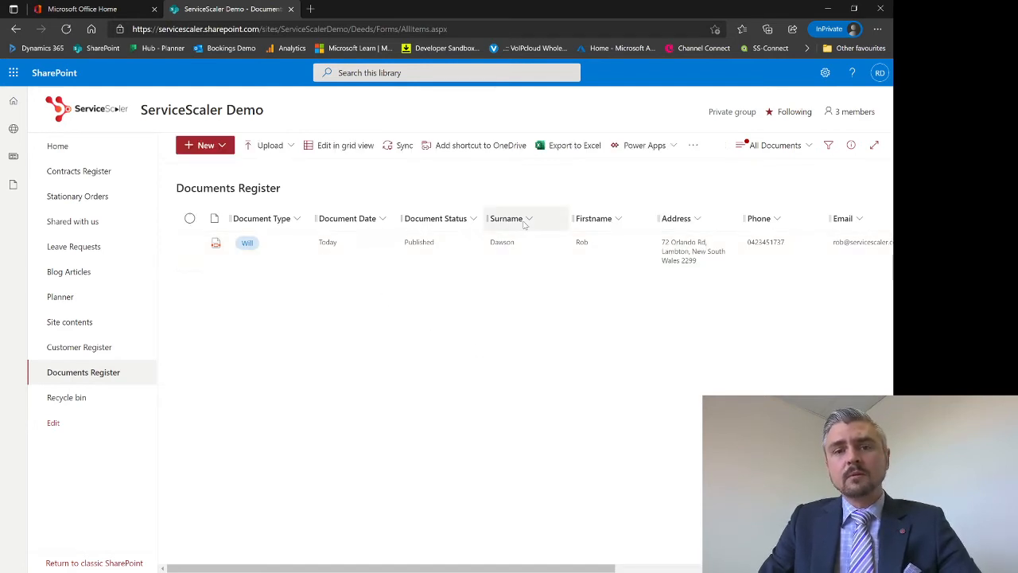
left_click(328, 148)
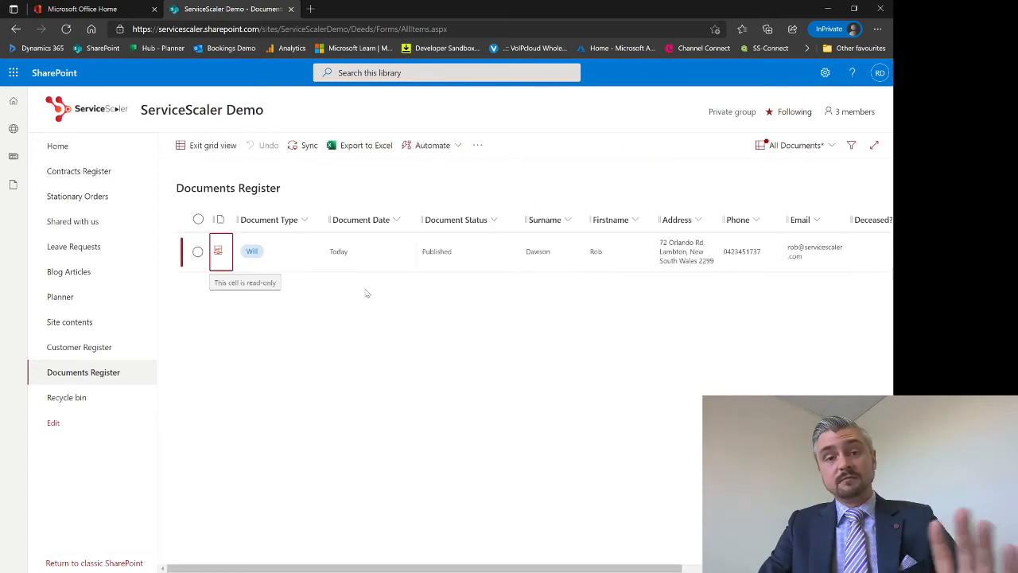
left_click(386, 254)
left_click(424, 251)
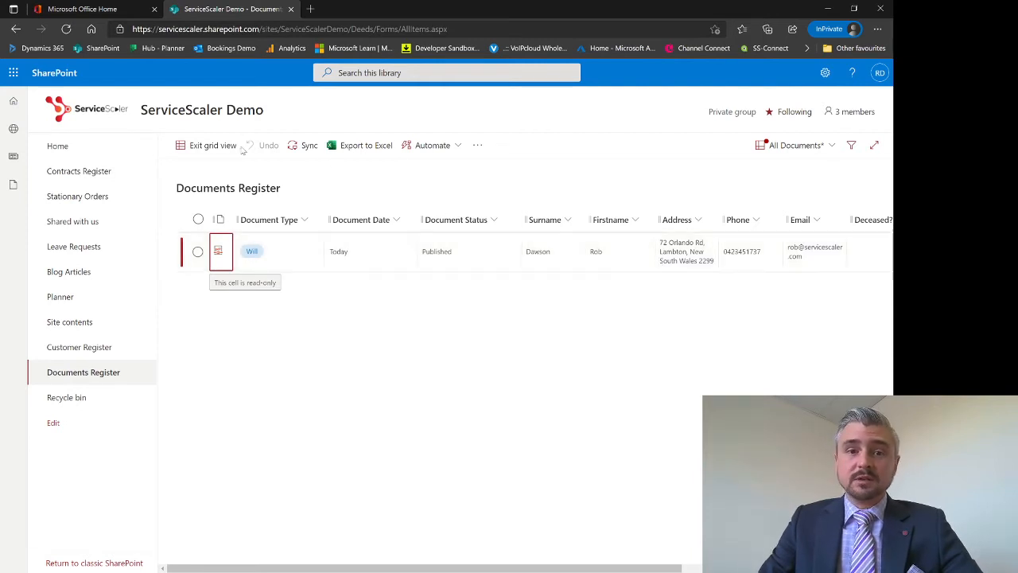
left_click(191, 148)
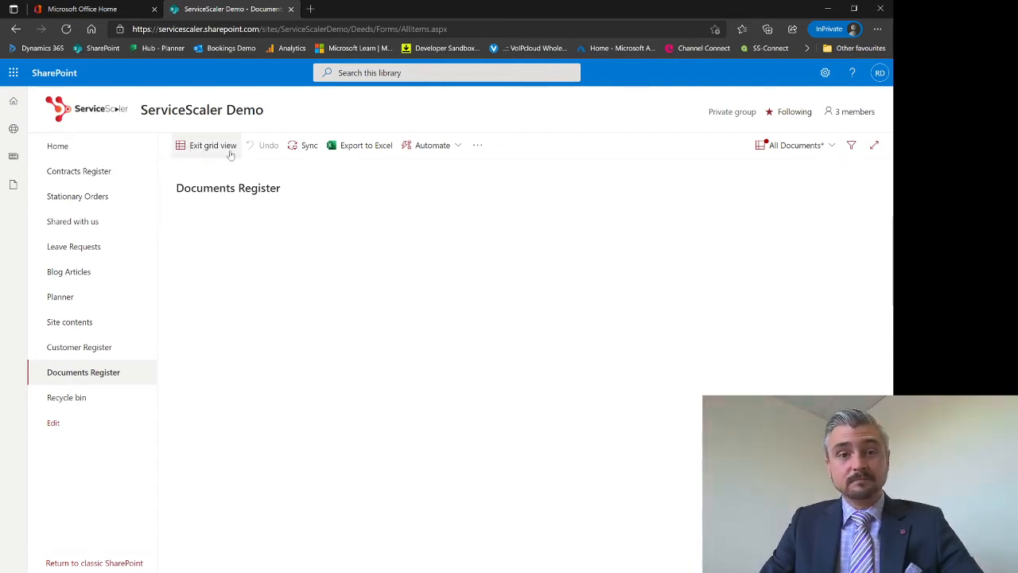
left_click(298, 221)
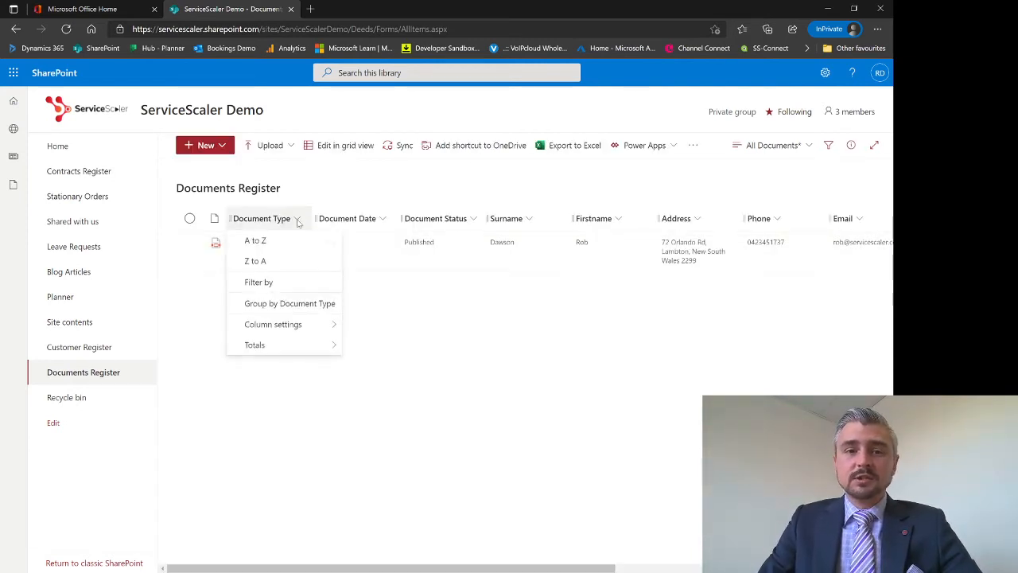
left_click(279, 282)
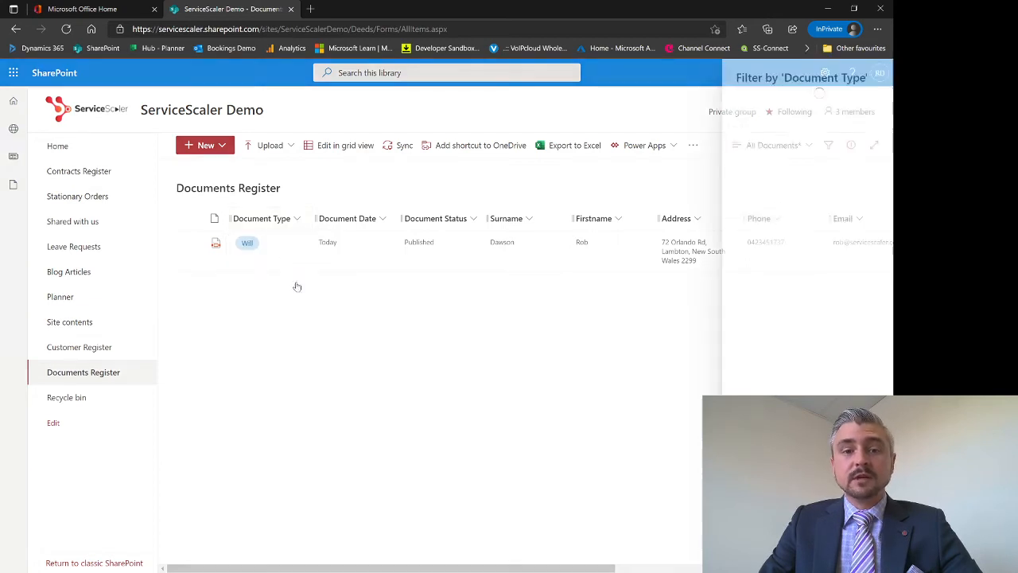
left_click(720, 100)
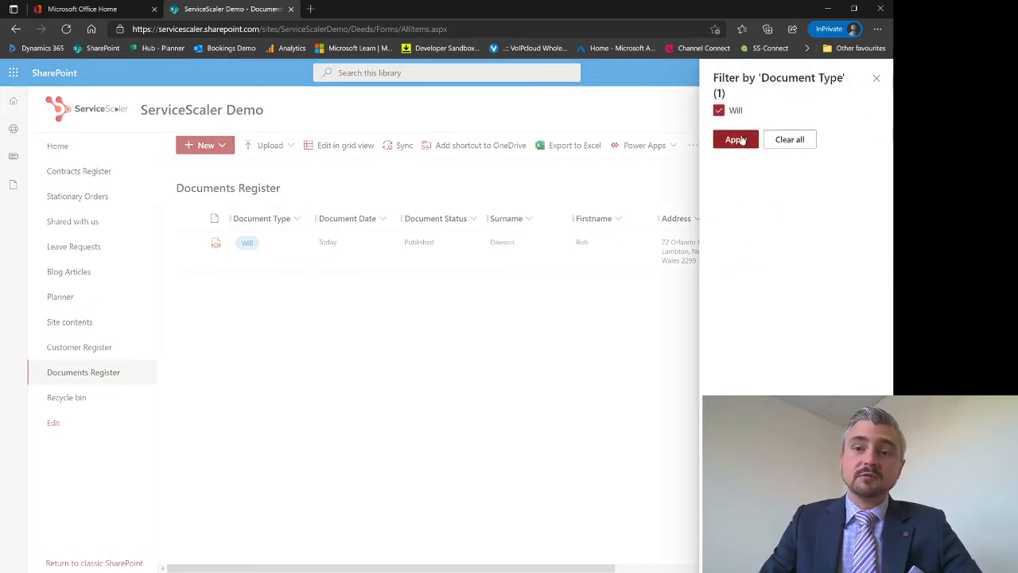
left_click(735, 136)
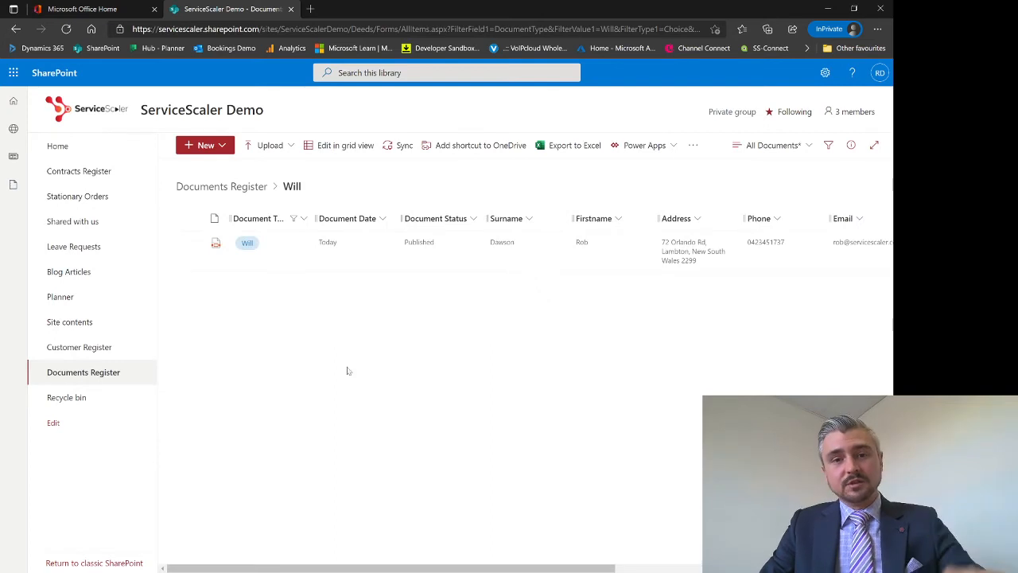
left_click(292, 221)
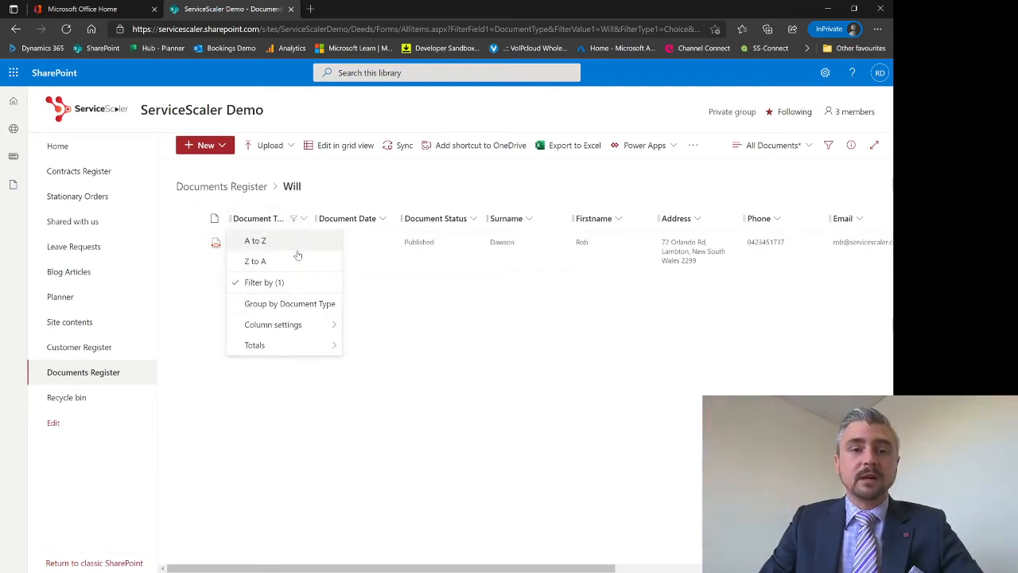
left_click(259, 286)
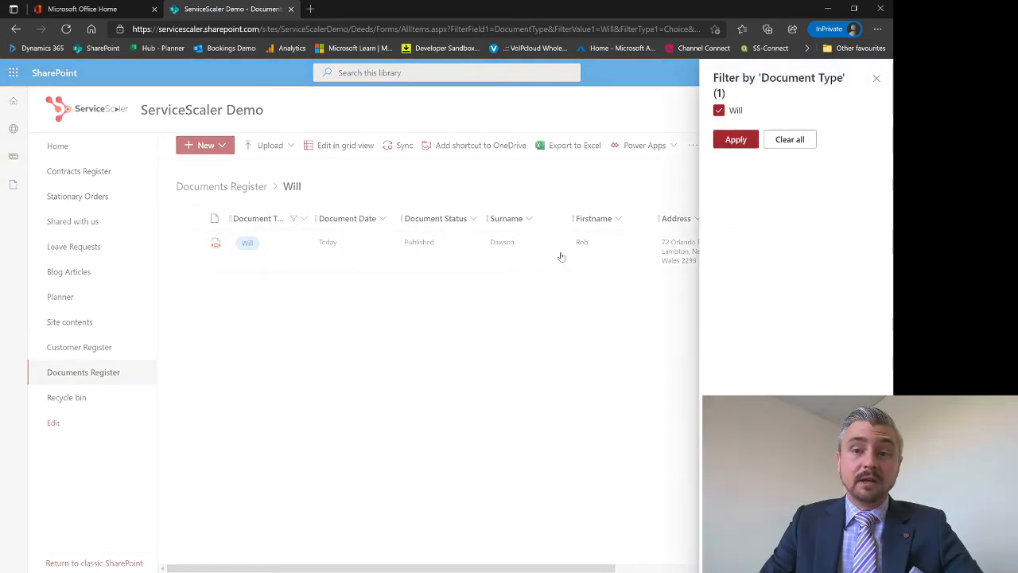
left_click(721, 111)
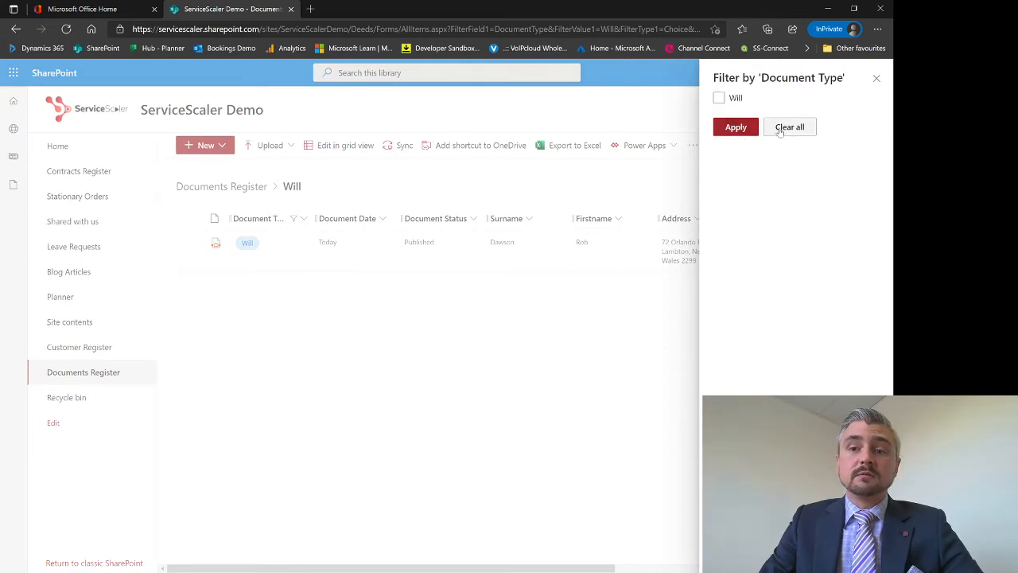
left_click(736, 128)
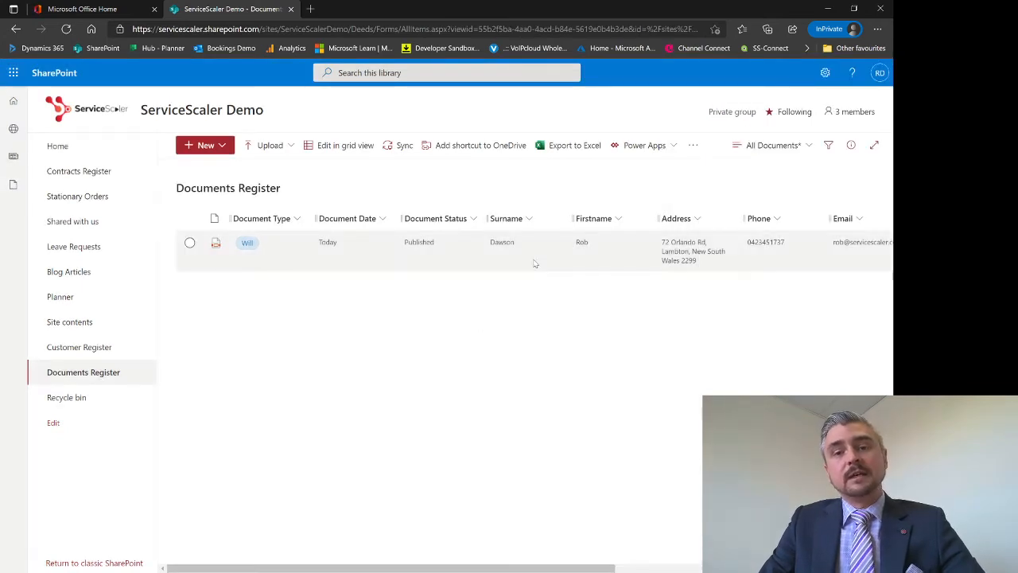
left_click(354, 219)
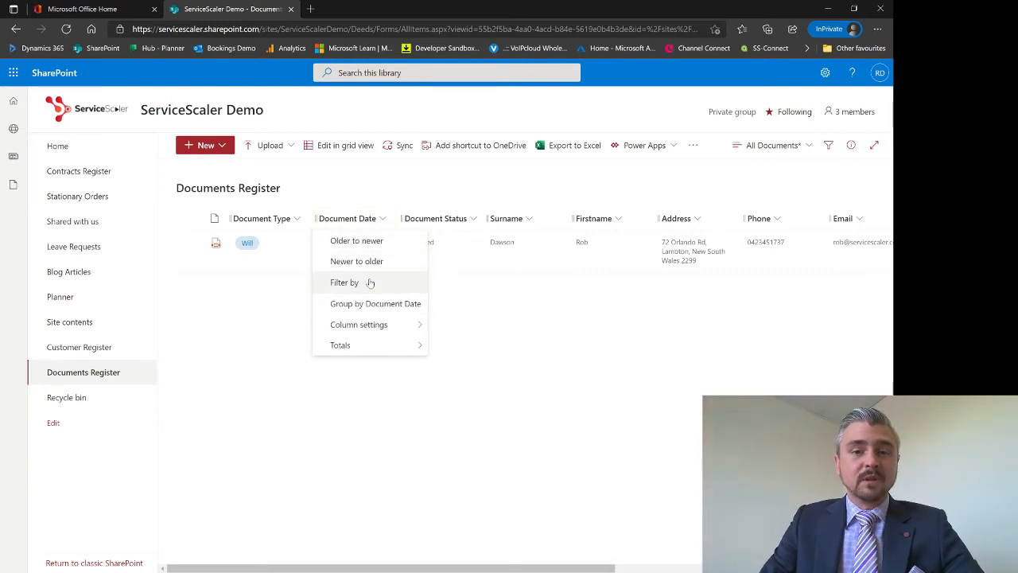
left_click(529, 369)
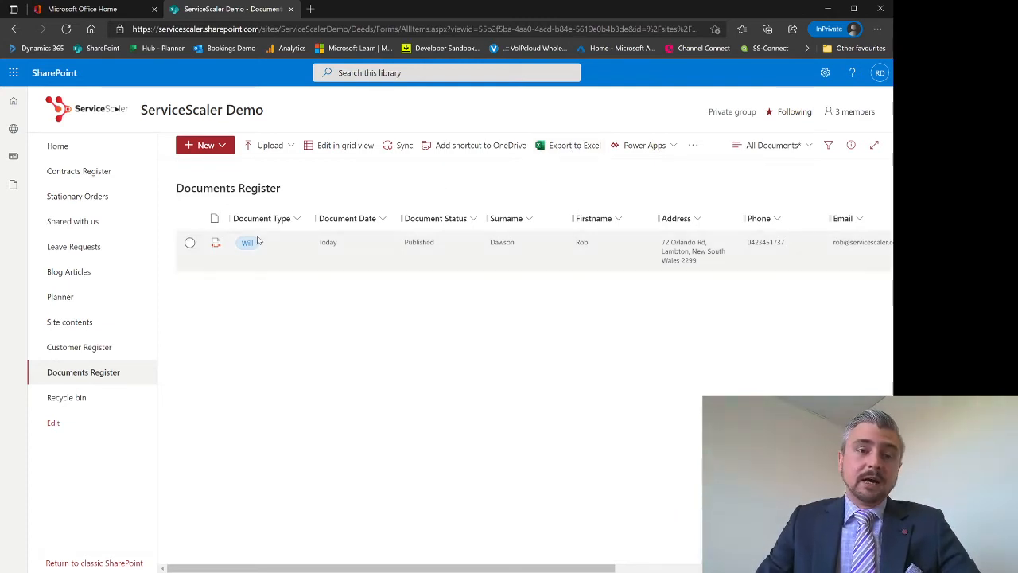
Start an Automate 'Set a reminder' flow based on the Document Date column
left_click(189, 218)
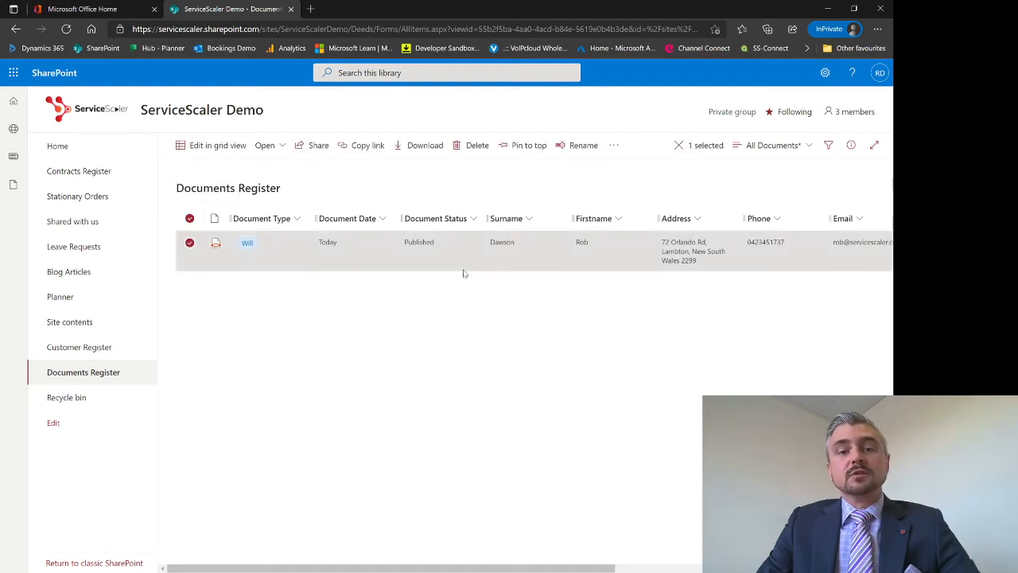
left_click(190, 218)
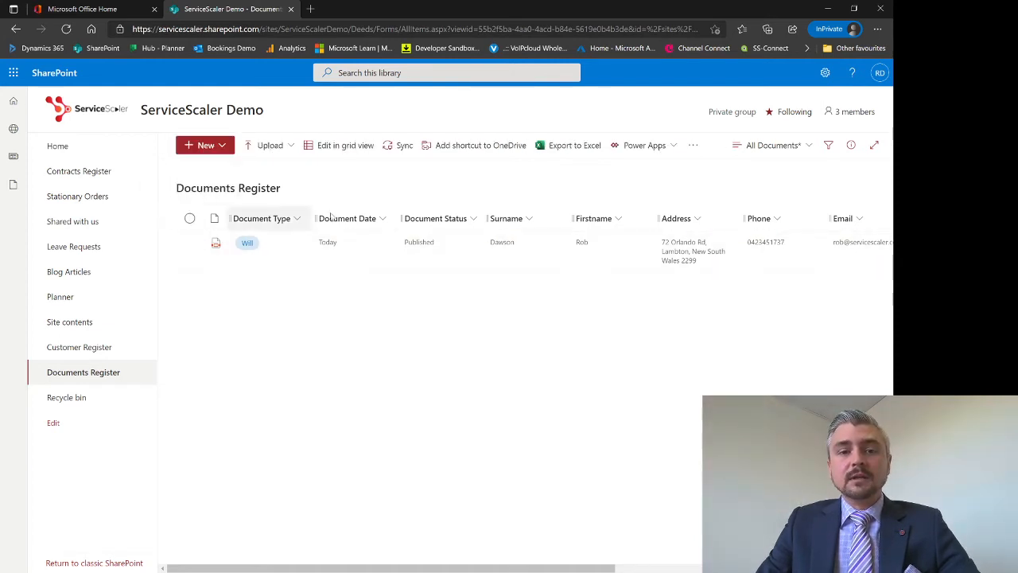
left_click(692, 145)
mouse_move(711, 167)
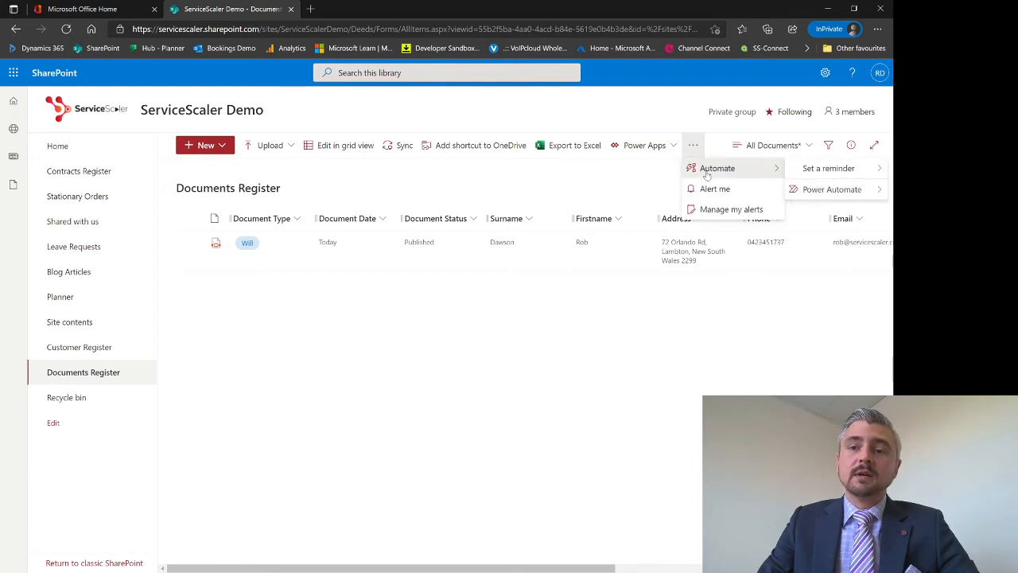
mouse_move(843, 171)
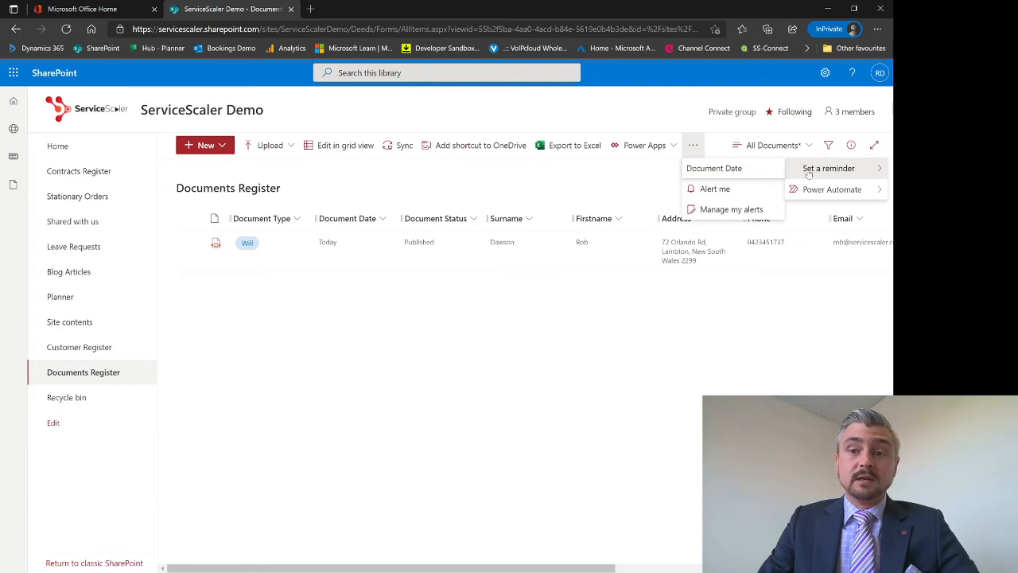
left_click(728, 169)
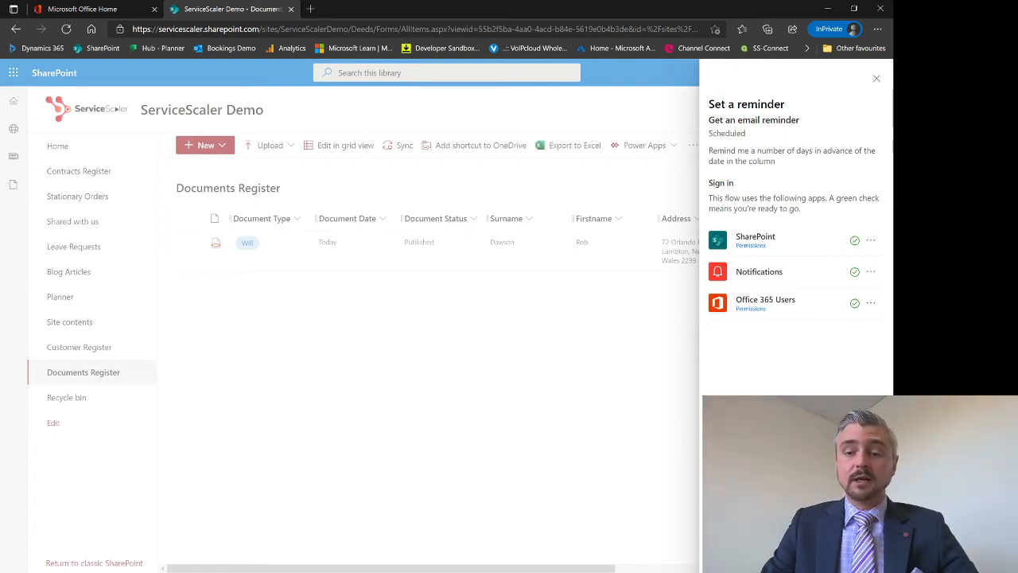
Close the Set a reminder panel without creating a reminder
left_click(536, 441)
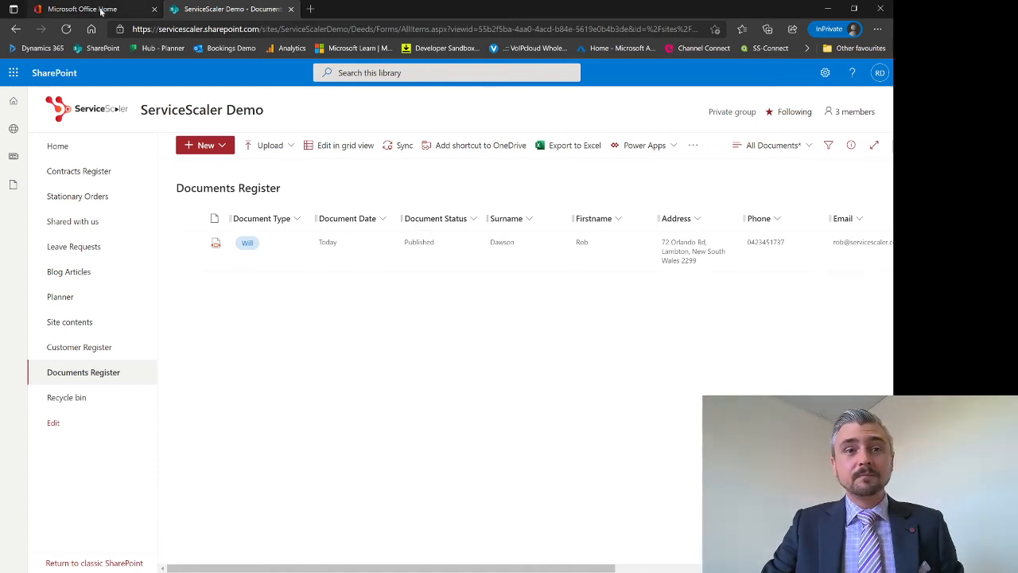
Return to the Office Home tab and launch OneDrive in a new tab
left_click(143, 9)
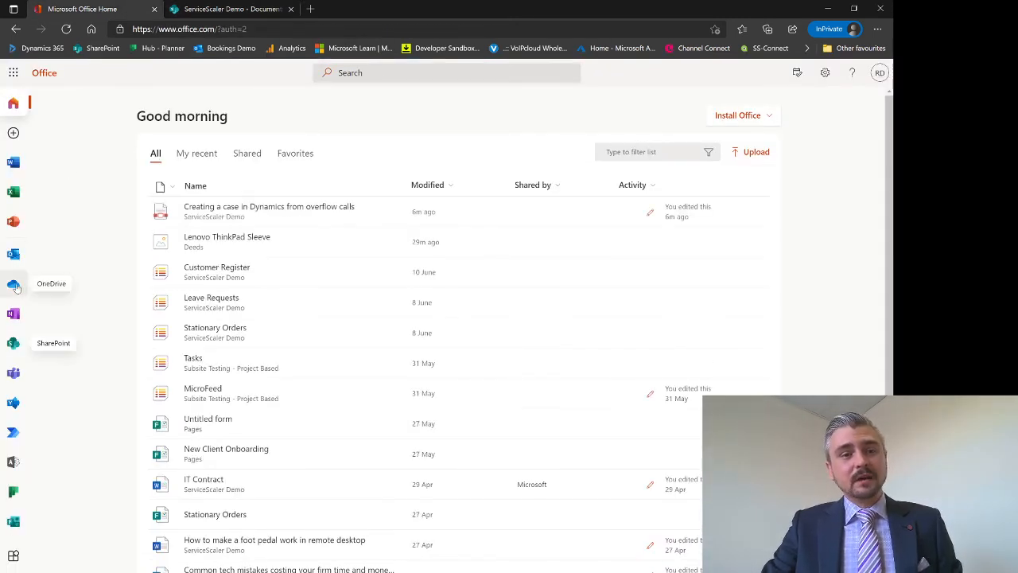
left_click(14, 284)
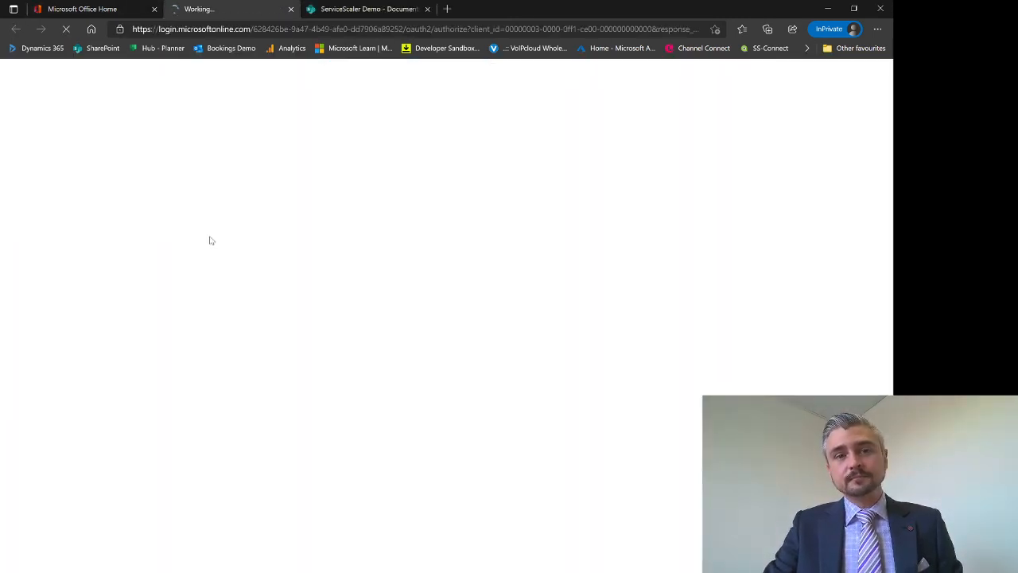